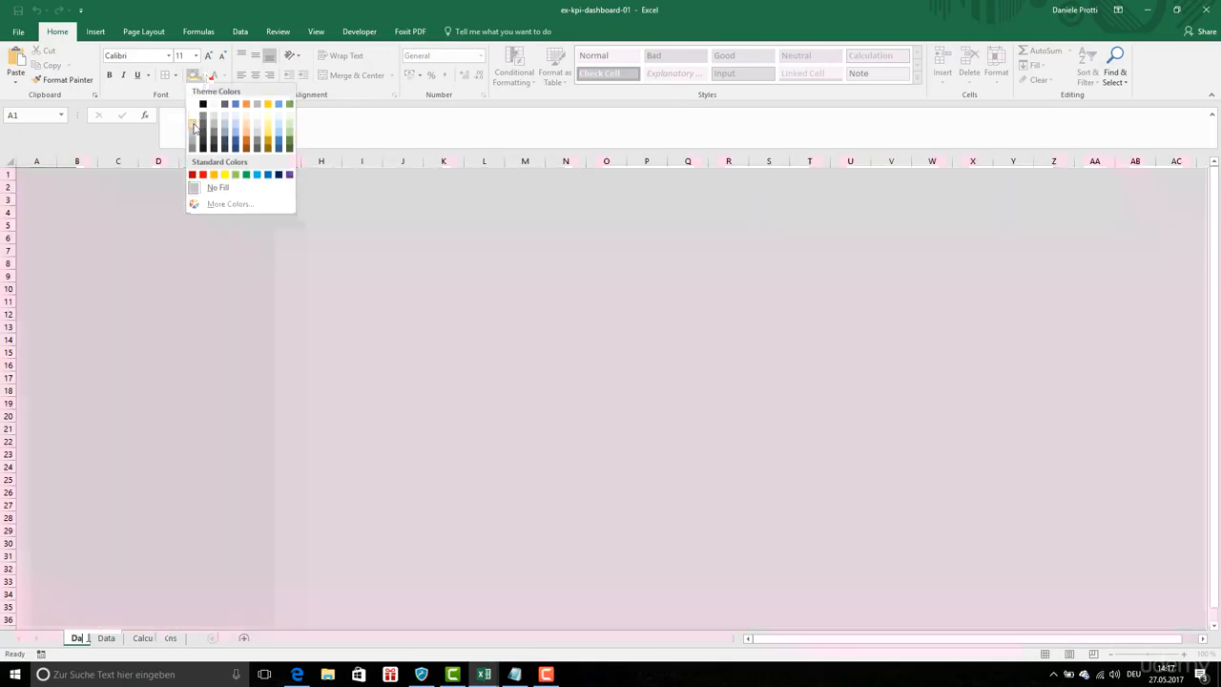
Step: Fill the entire Dashboard sheet with light grey and hide the columns from U onward
left_click(194, 122)
left_click(152, 248)
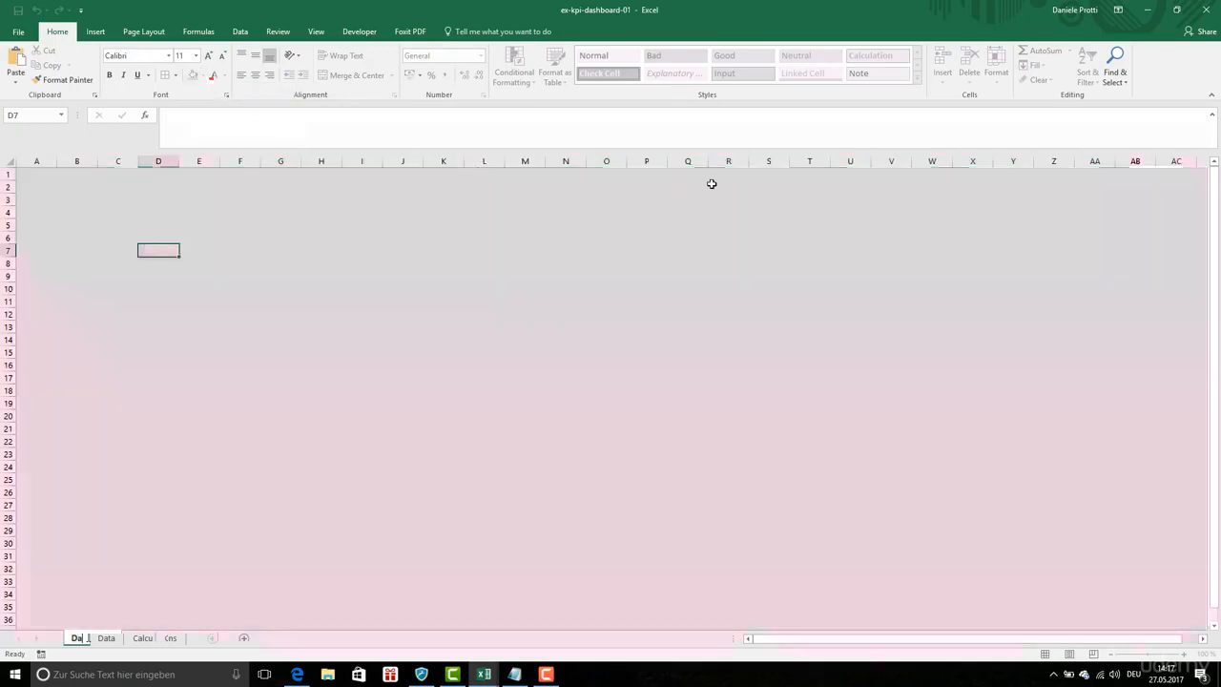
left_click(844, 161)
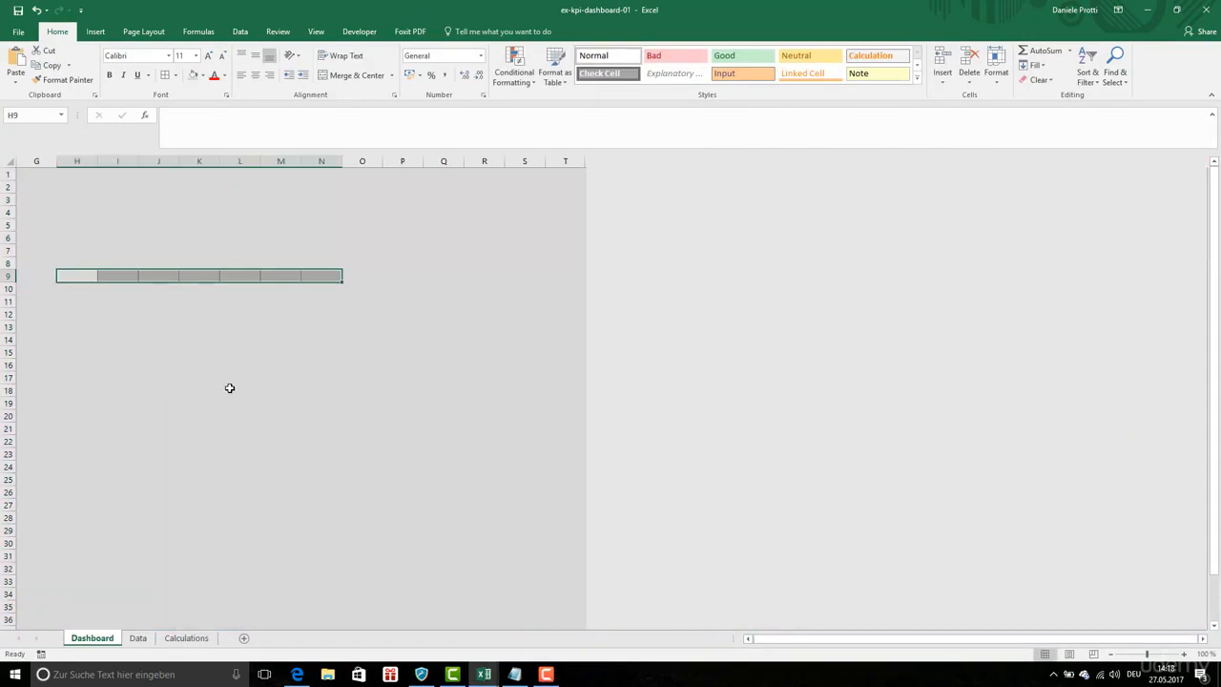
Step: Link cell H9 on the Dashboard sheet to cell B7 of the Calculations sheet
left_click(229, 385)
left_click(81, 276)
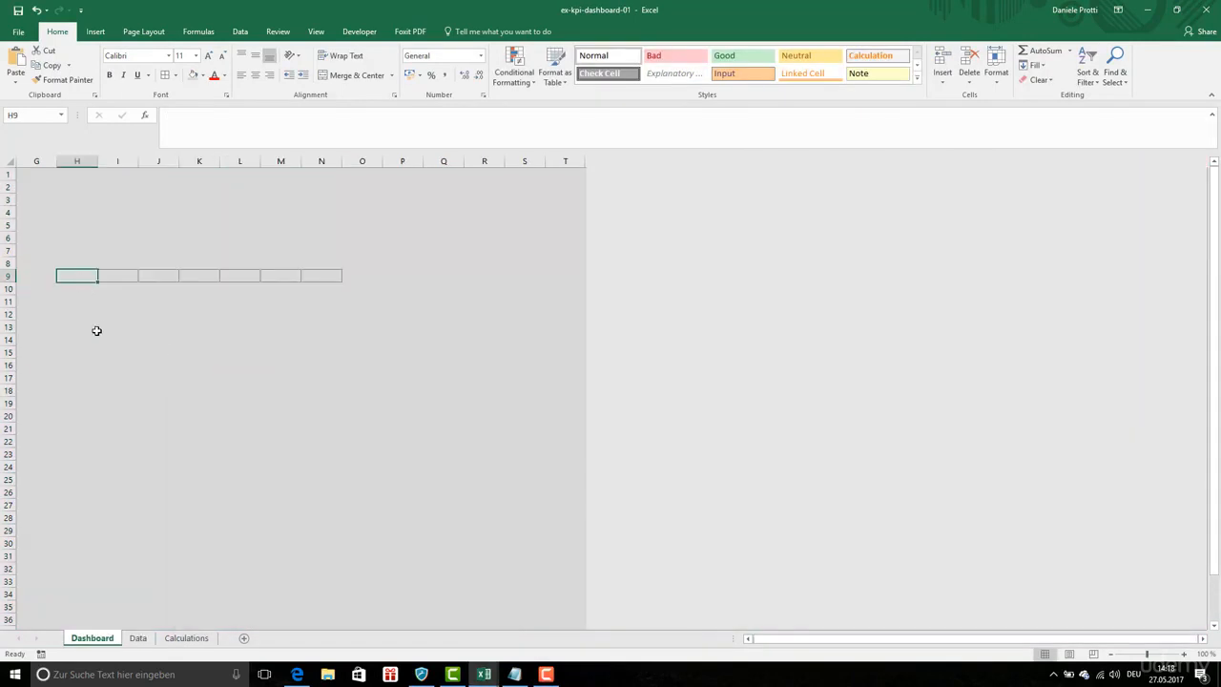
type("=")
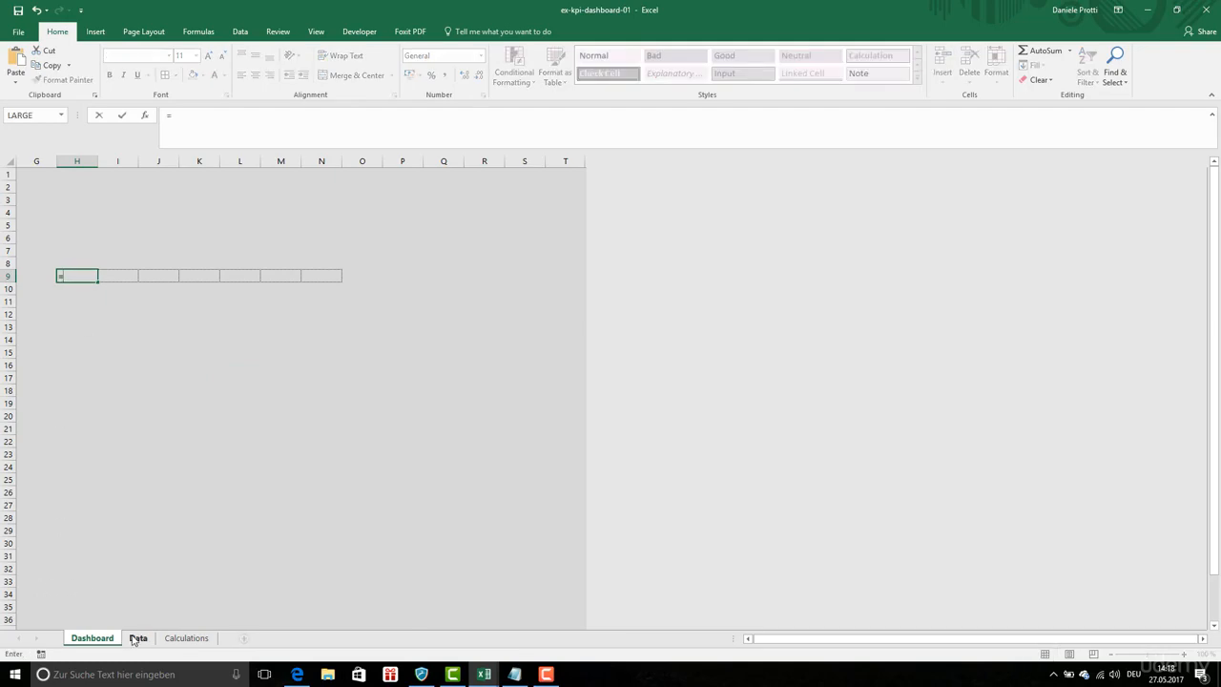
left_click(138, 637)
left_click(186, 637)
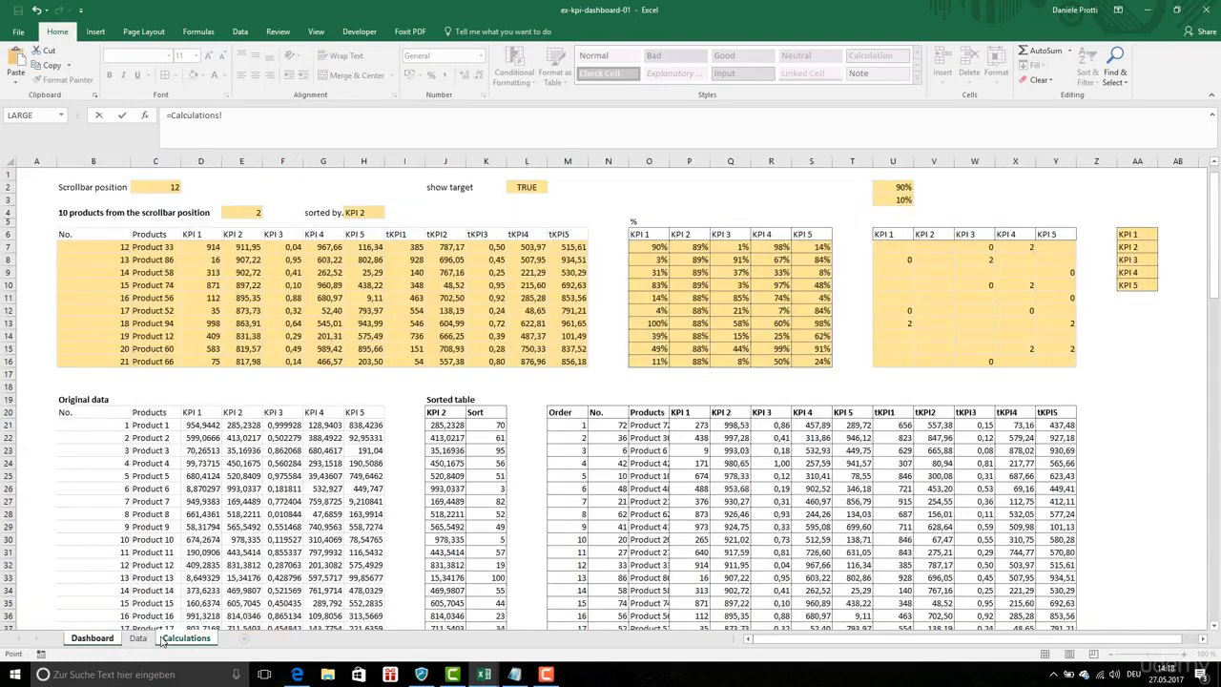
left_click(118, 247)
key("Return")
Step: Link cell I9 to Calculations cell C7 and fill the formula across to N9
left_click(111, 275)
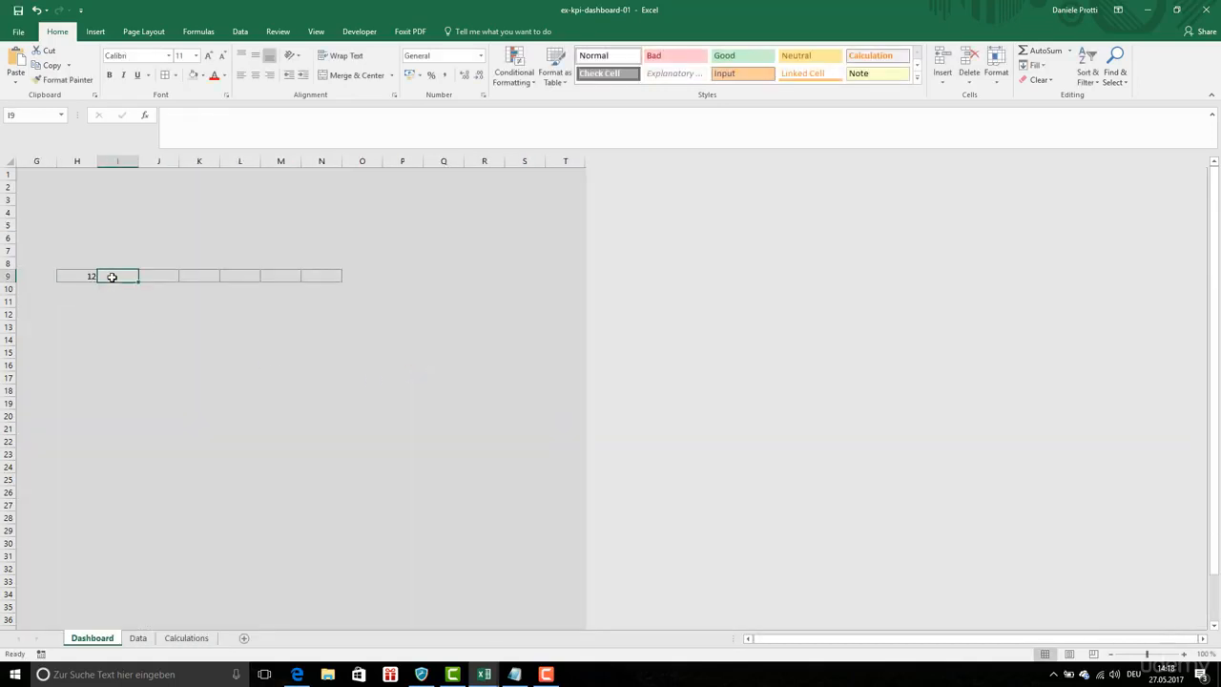
type("=")
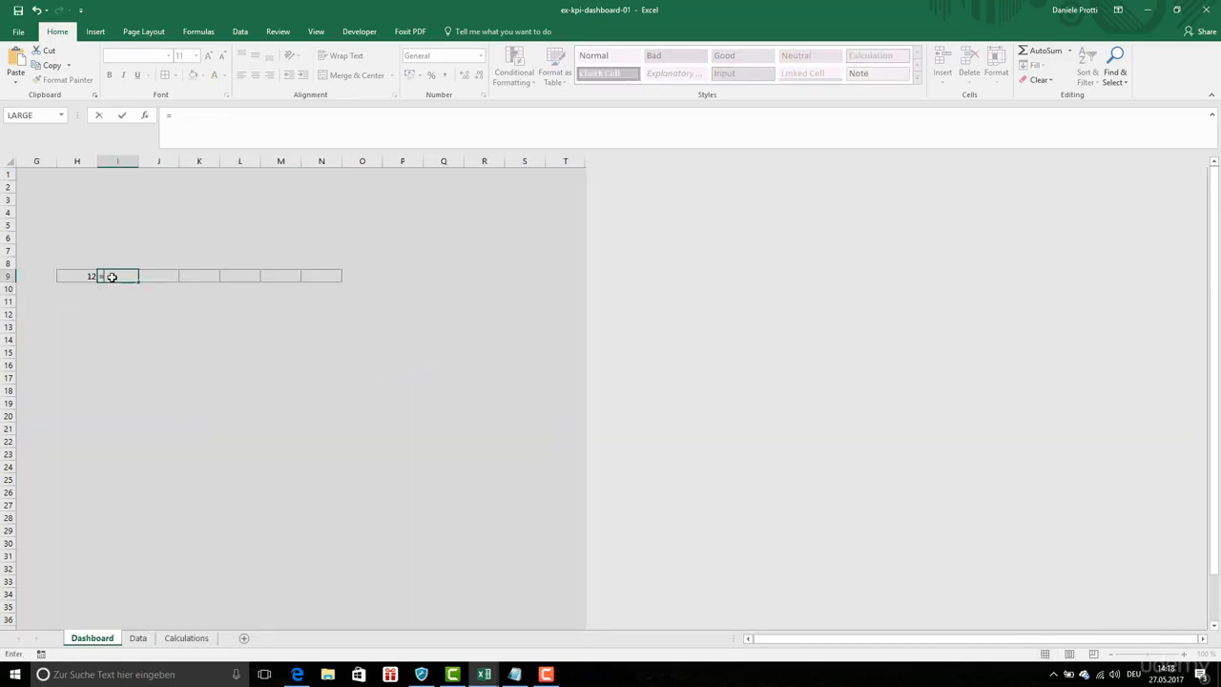
left_click(187, 635)
left_click(149, 247)
key("Return")
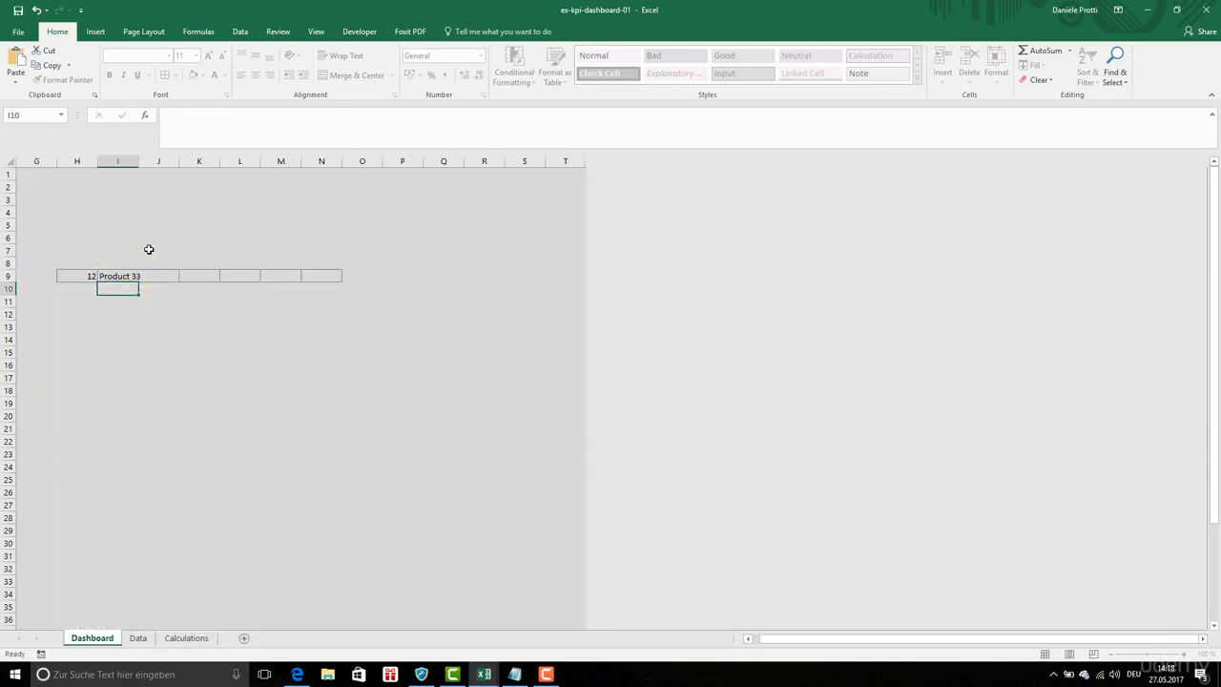
left_click(114, 275)
left_click_drag(181, 281, 330, 286)
left_click(288, 339)
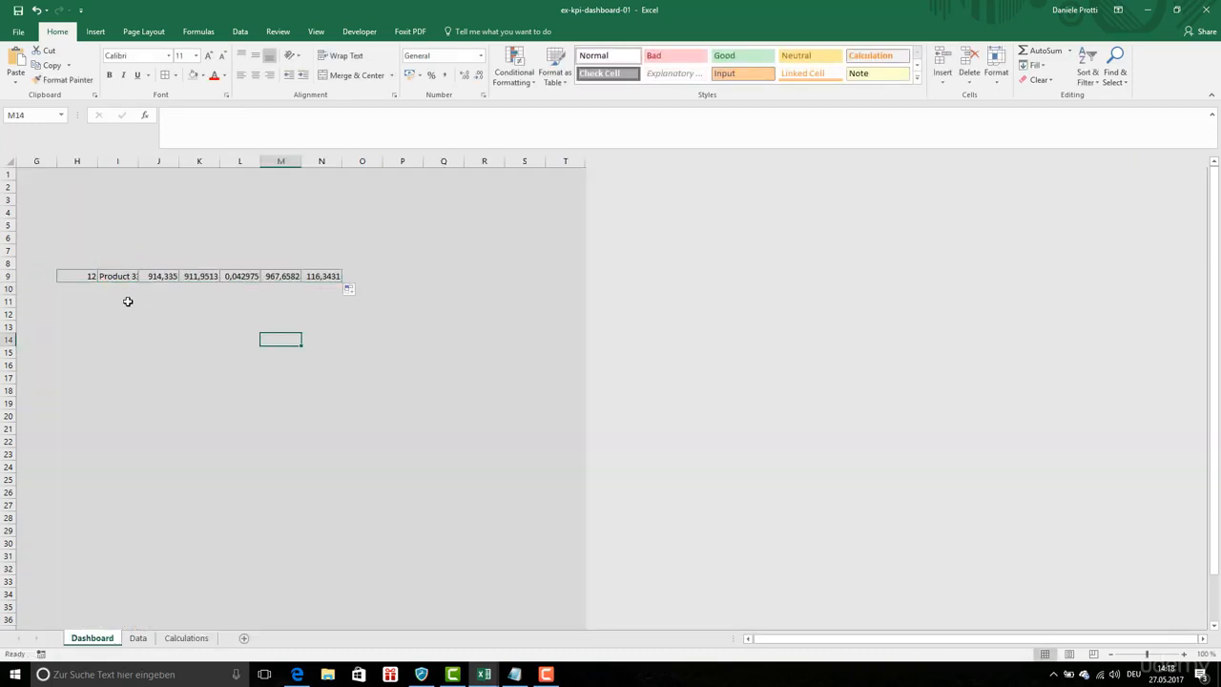
Step: Insert an empty row above the linked data in row 9 and autofit the widths of columns H to N
right_click(9, 276)
left_click(47, 364)
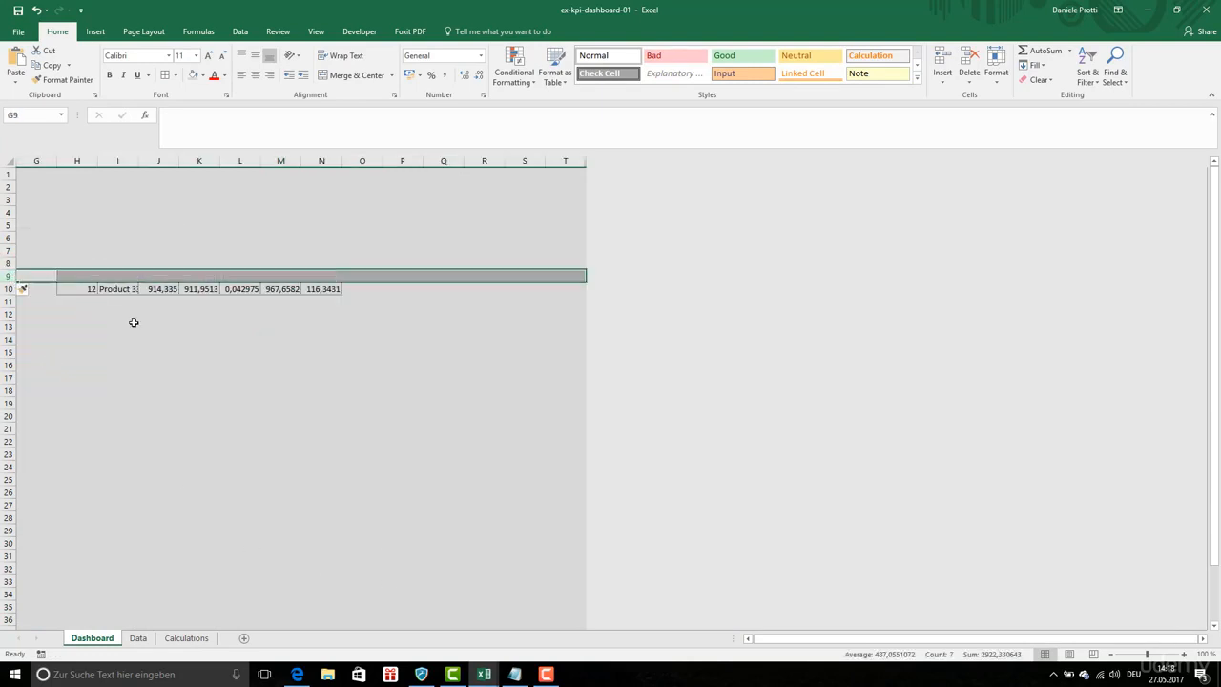
left_click(118, 326)
left_click_drag(96, 161, 306, 161)
double_click(325, 160)
left_click(250, 350)
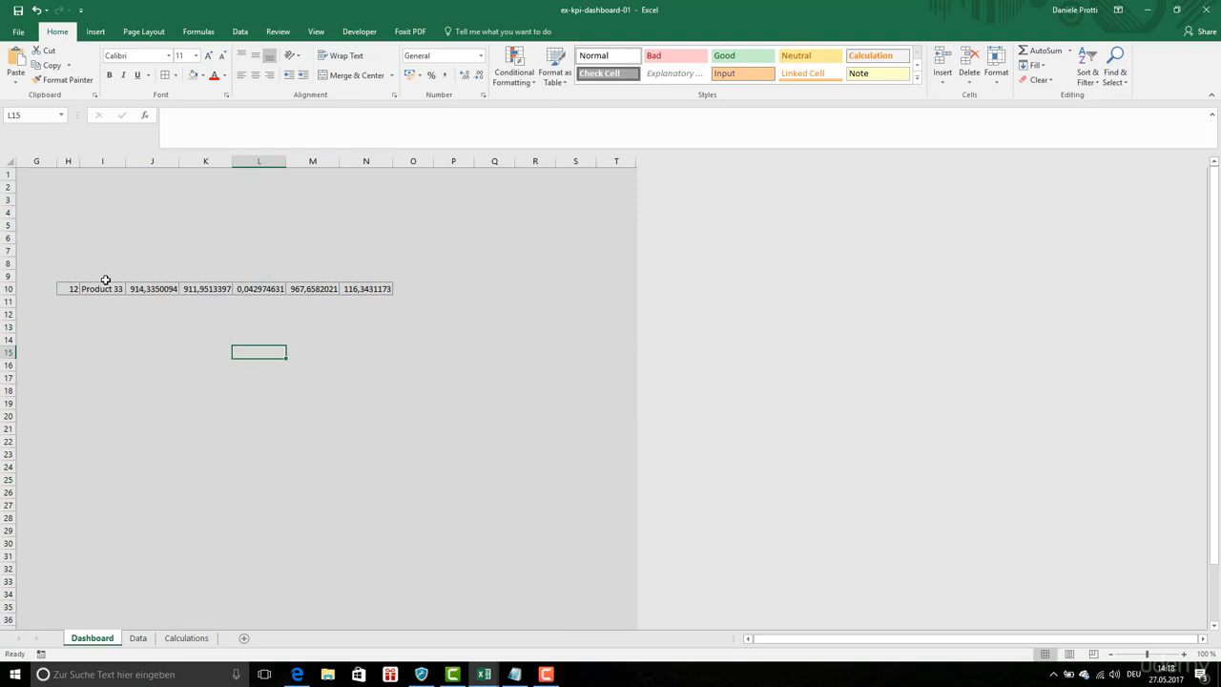
Step: Enter the headers KP1 to KP5 in J9:N9 and format the header row with centred text and cell borders
key("Return")
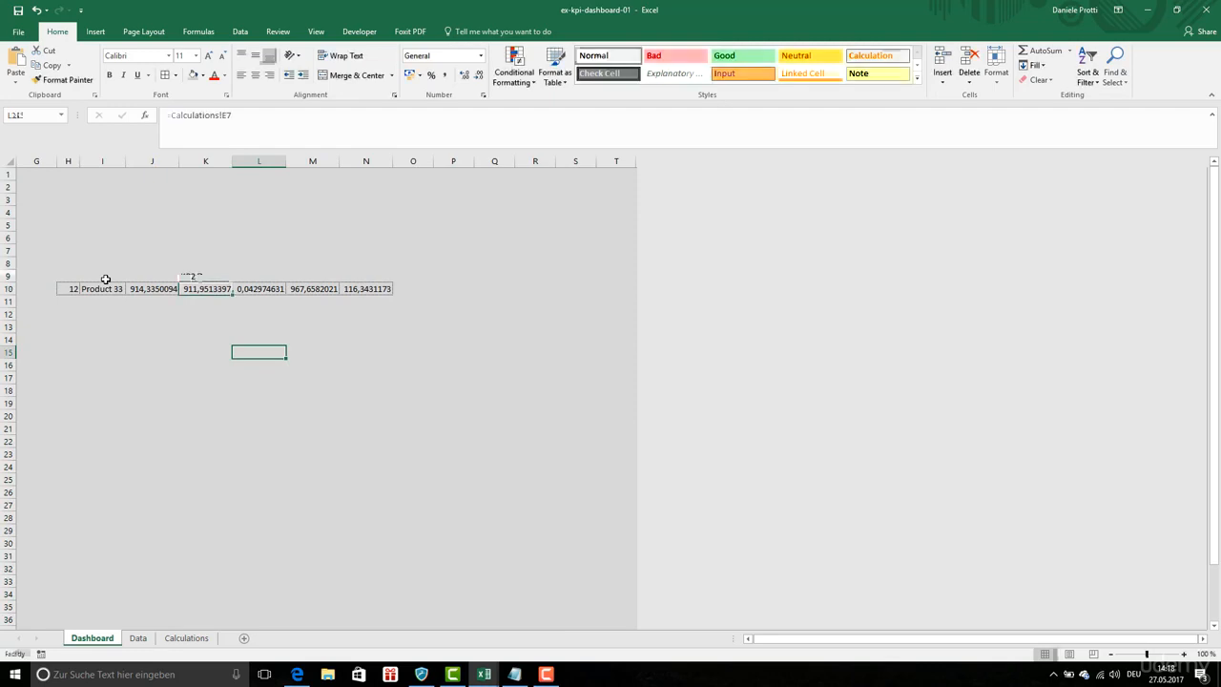
left_click_drag(153, 276, 349, 281)
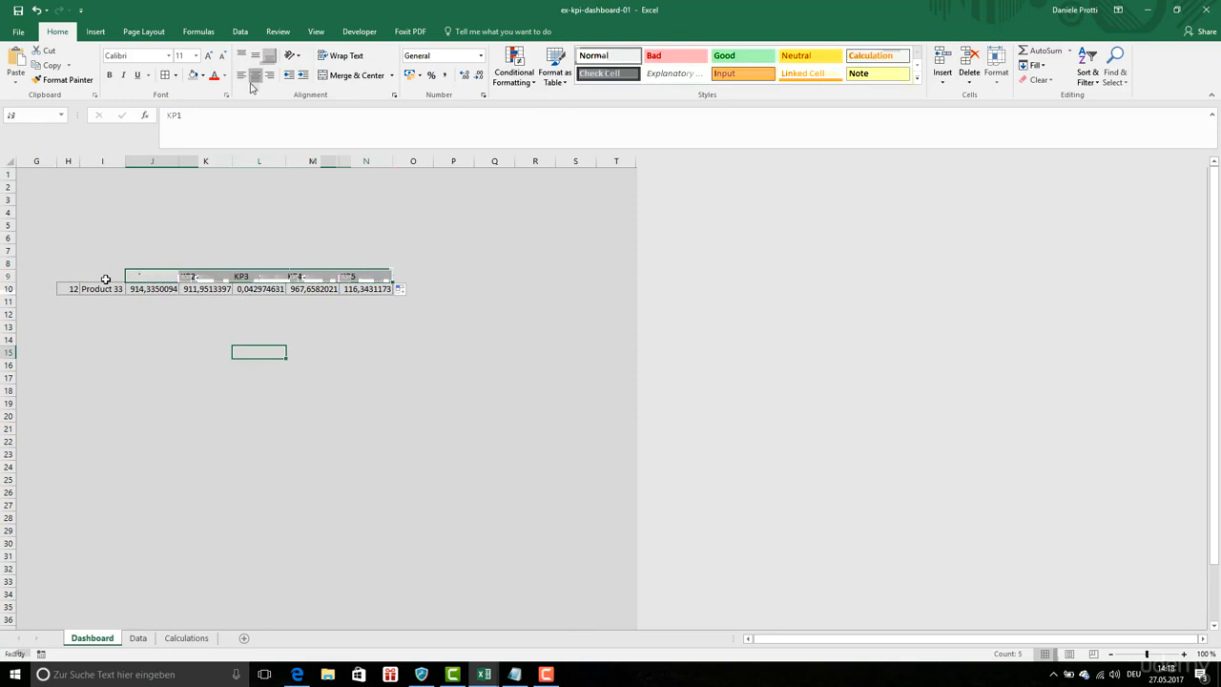
left_click(9, 276)
left_click(62, 79)
left_click(13, 275)
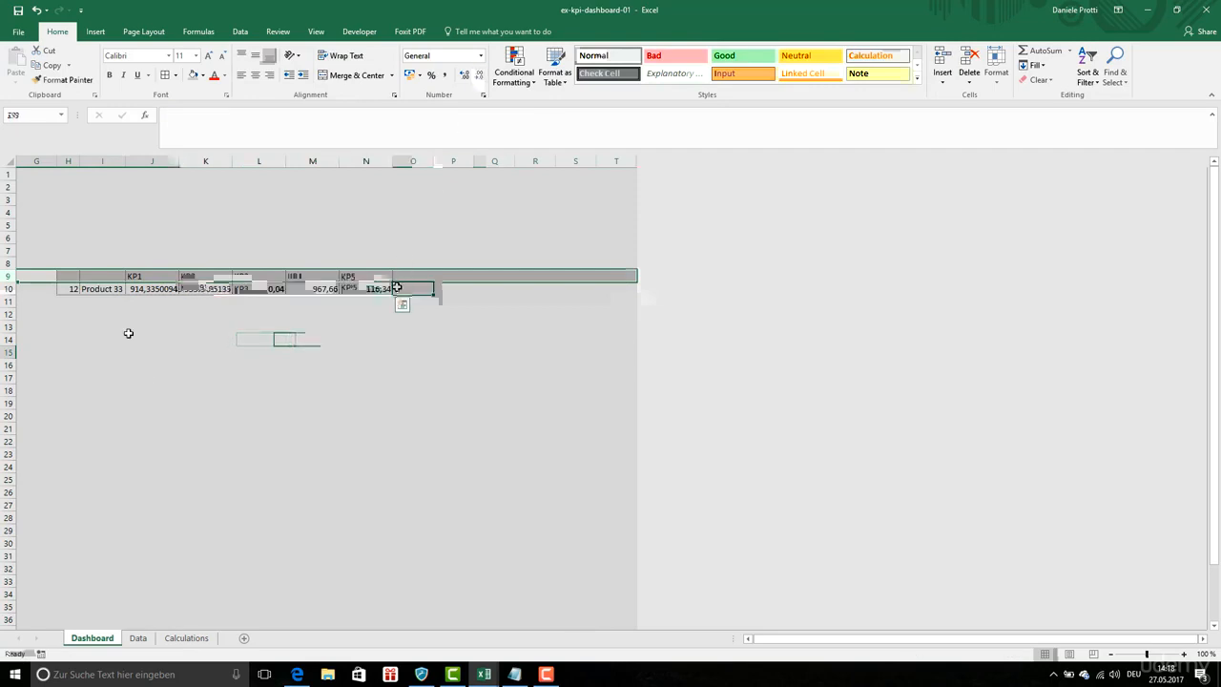
Step: Format KP1 without decimals and KP2 to KP5 with two decimals, and fill H10:N10 down to row 19
left_click_drag(71, 290, 382, 405)
left_click(346, 341)
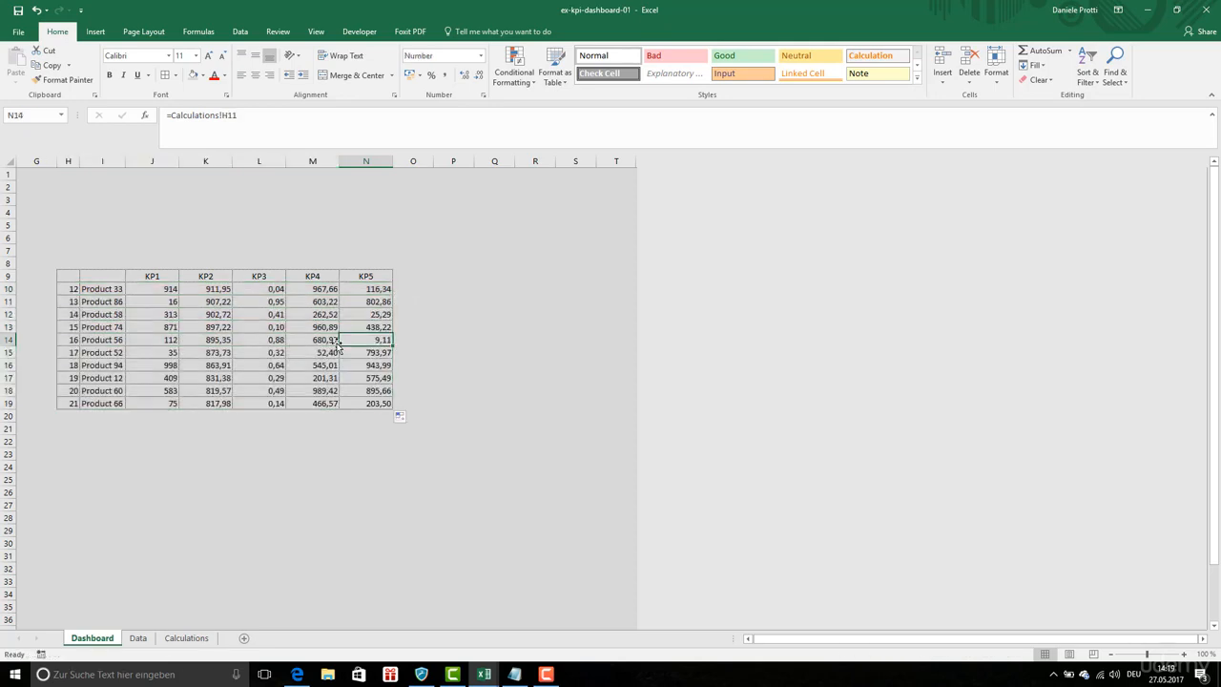
left_click(115, 299)
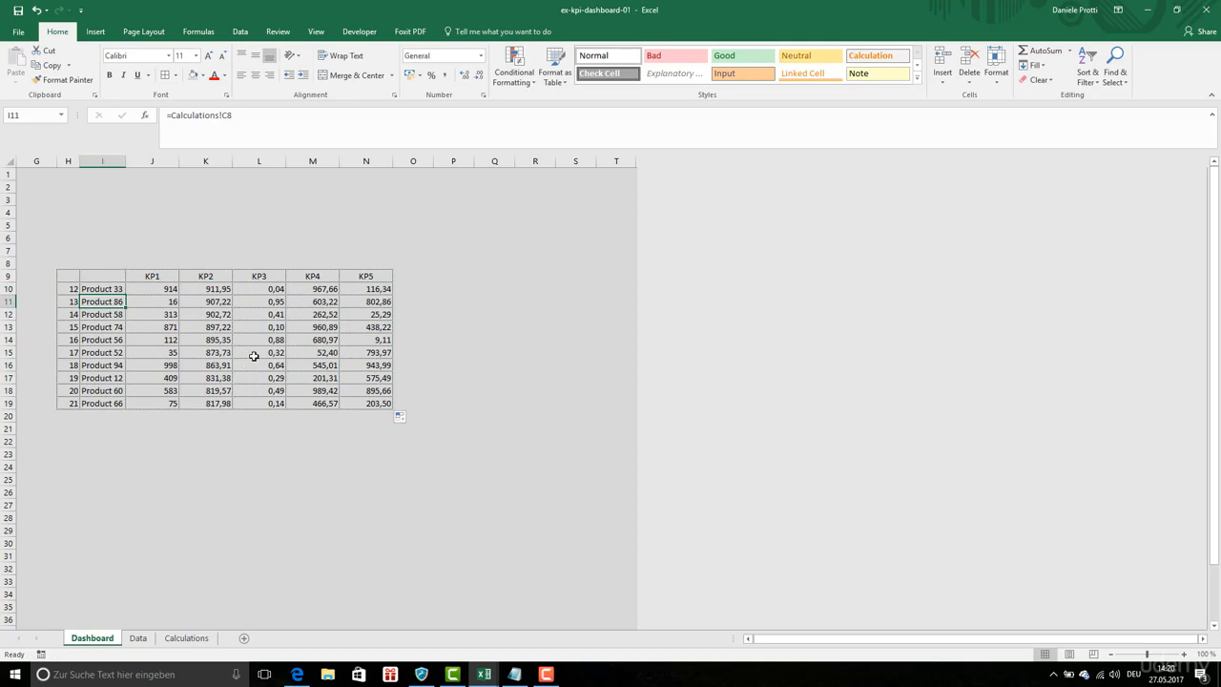
Step: Check the Calculations sheet and make header row 9 of the Dashboard sheet bold
left_click(186, 638)
key("ctrl+Page_Up")
key("ctrl+Page_Up")
left_click(142, 278)
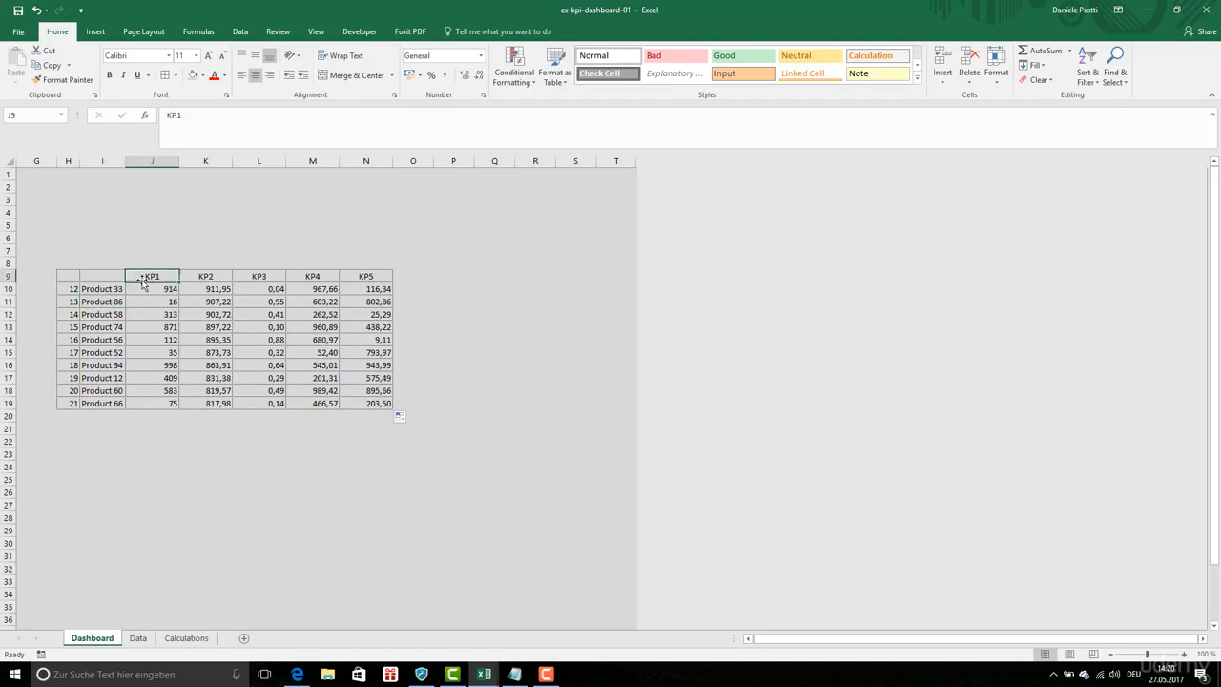
left_click(7, 276)
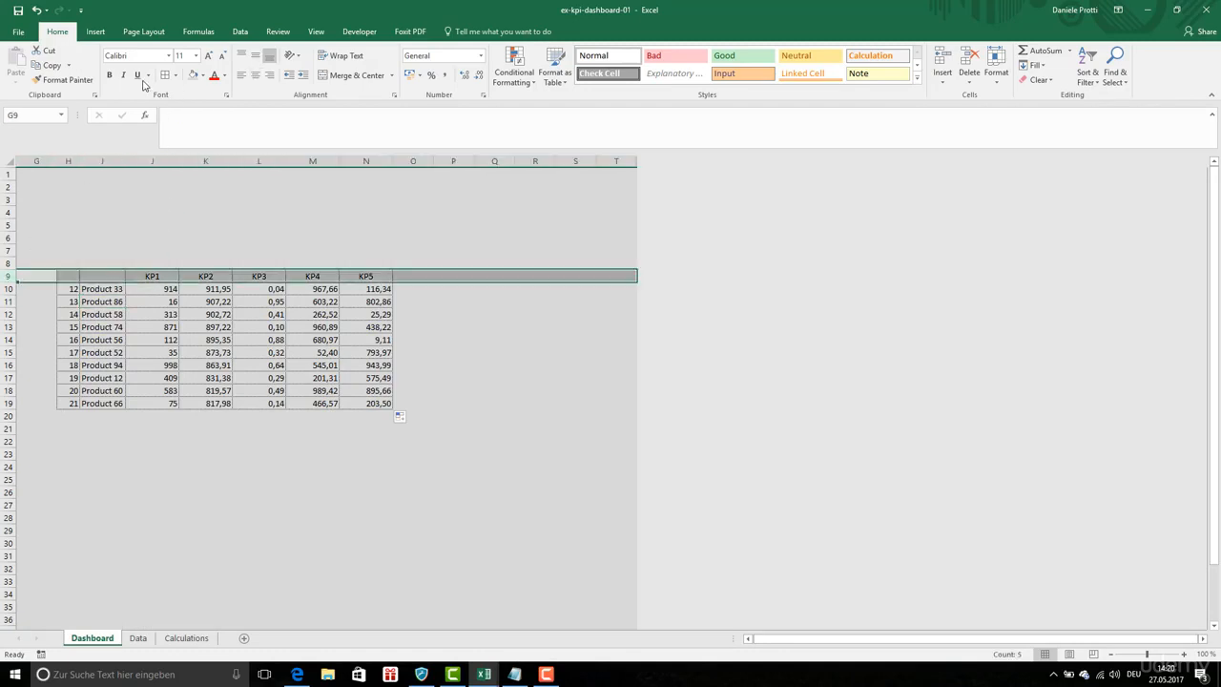
left_click(110, 75)
left_click(284, 337)
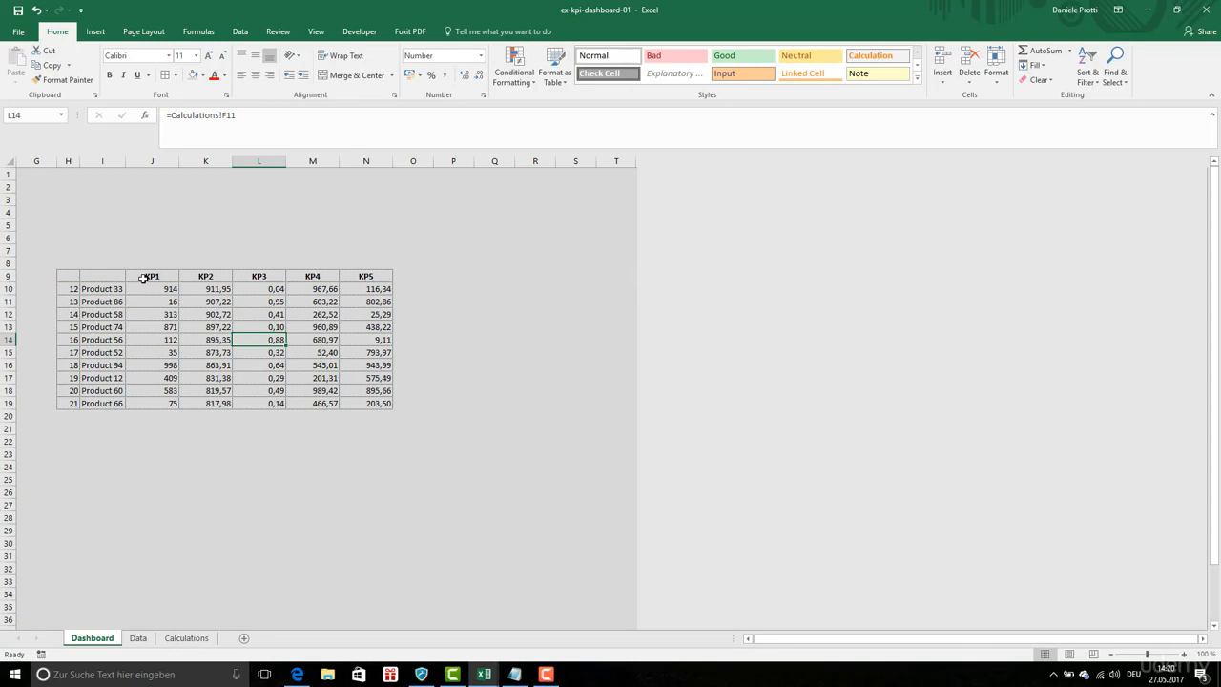
Step: Insert a small option button form control without a caption above the KP1 header
left_click(143, 277)
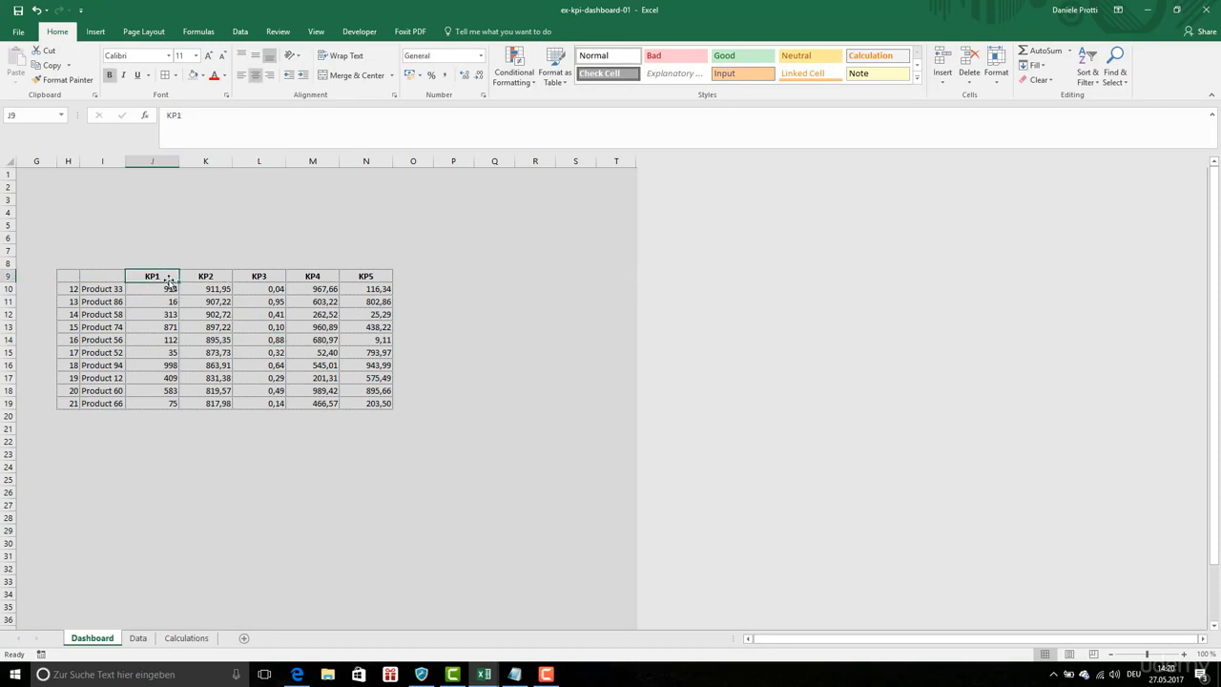
left_click(370, 34)
left_click(264, 77)
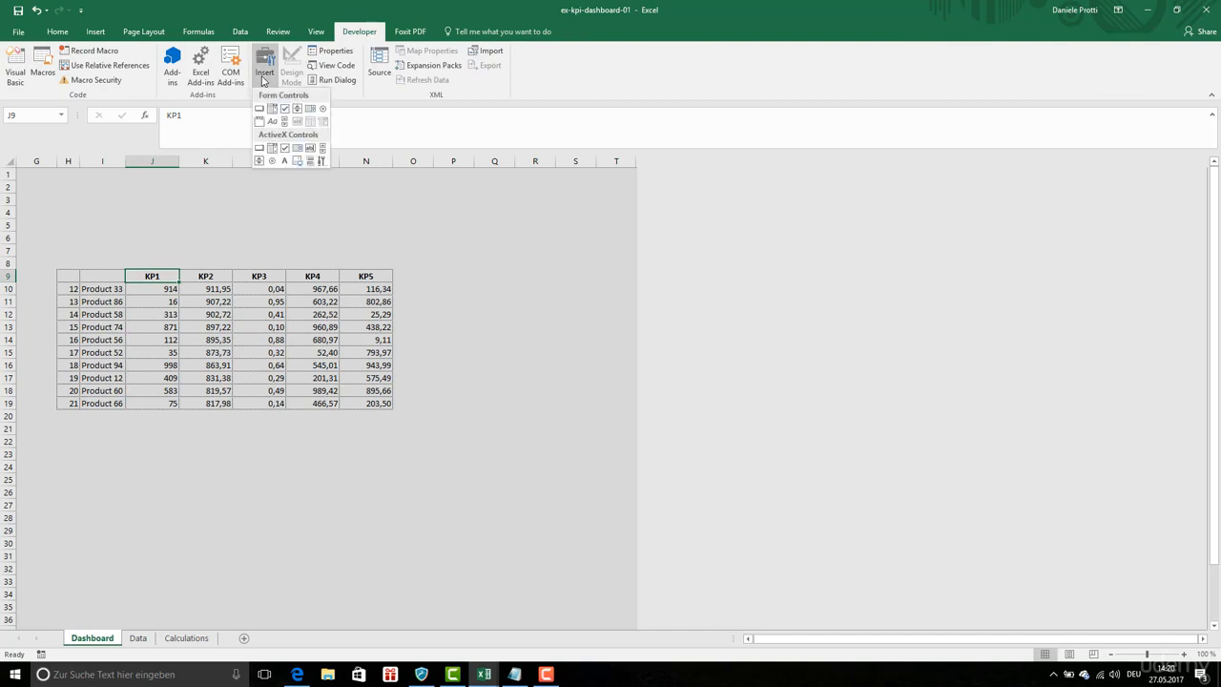
left_click(323, 109)
left_click_drag(135, 223, 176, 242)
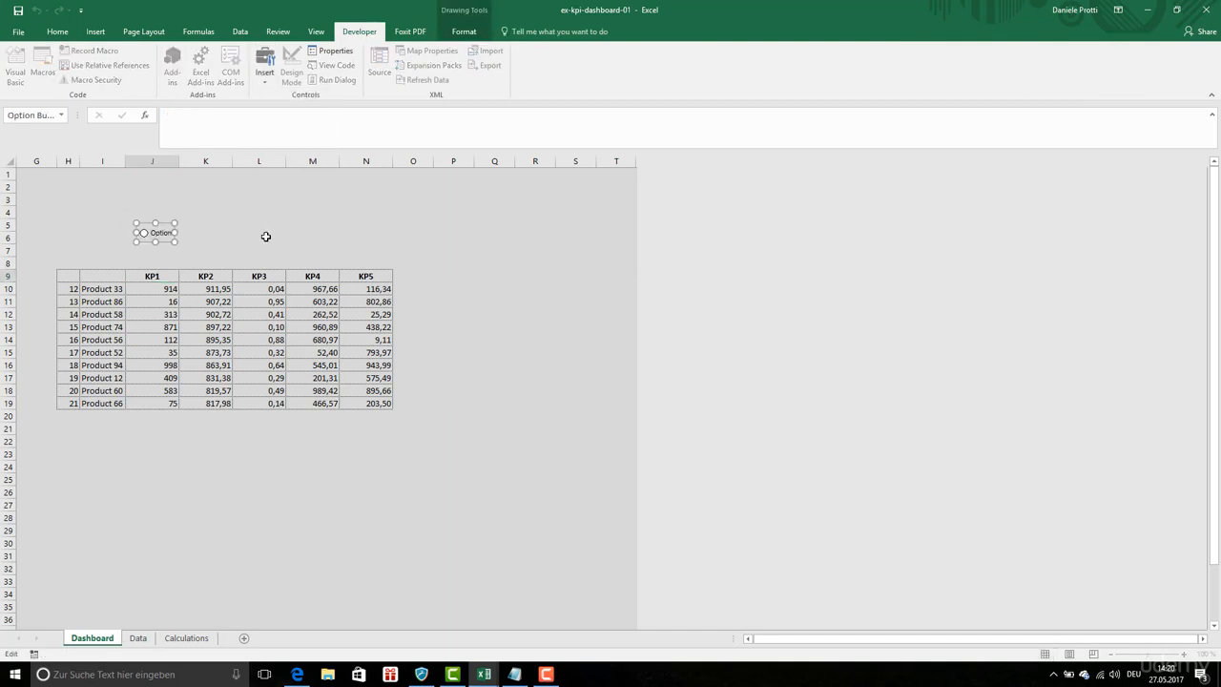
left_click_drag(174, 241, 288, 257)
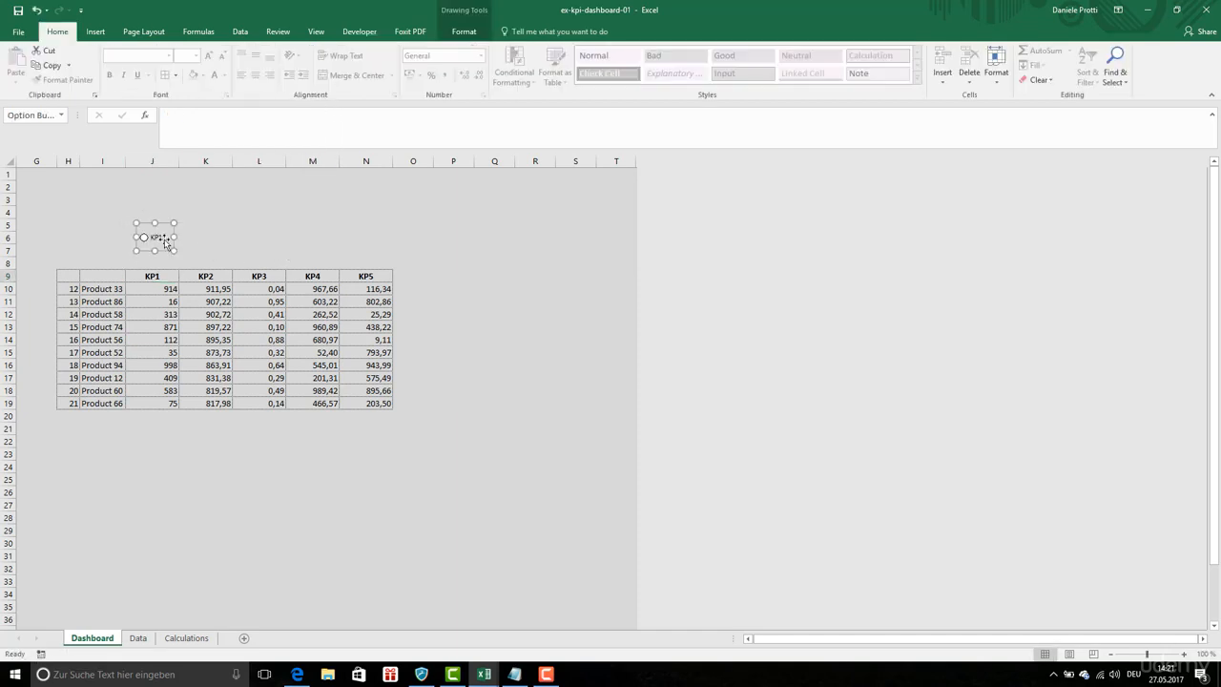
type("1")
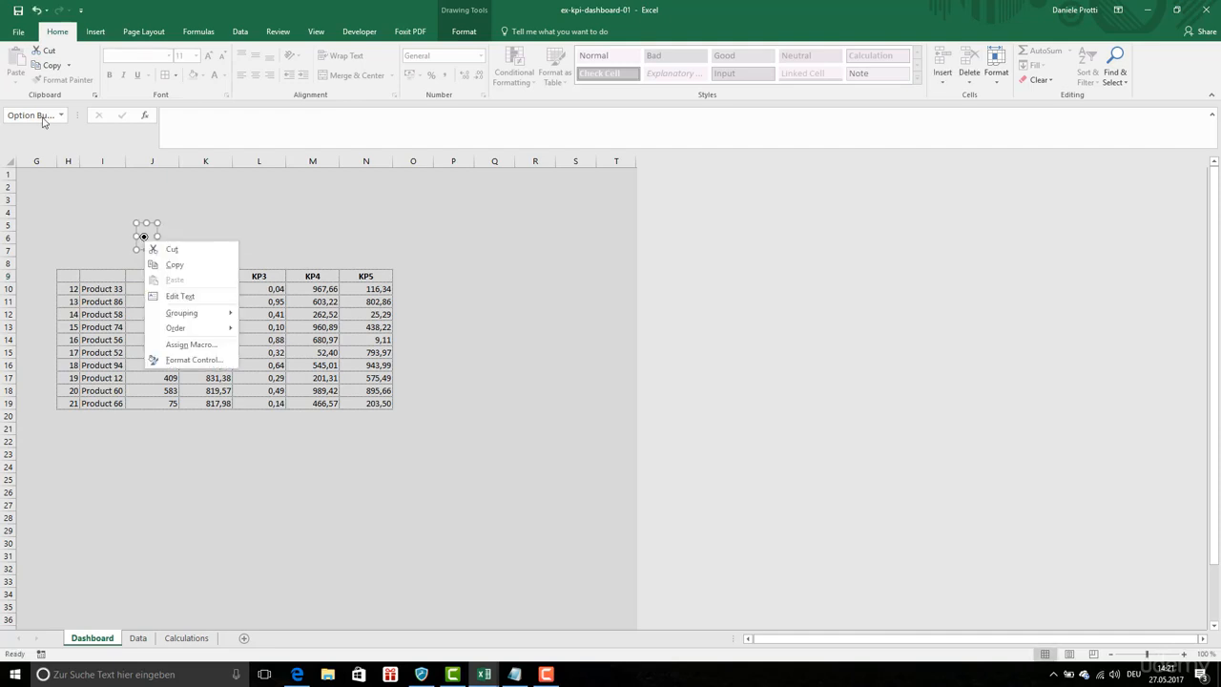
left_click(38, 114)
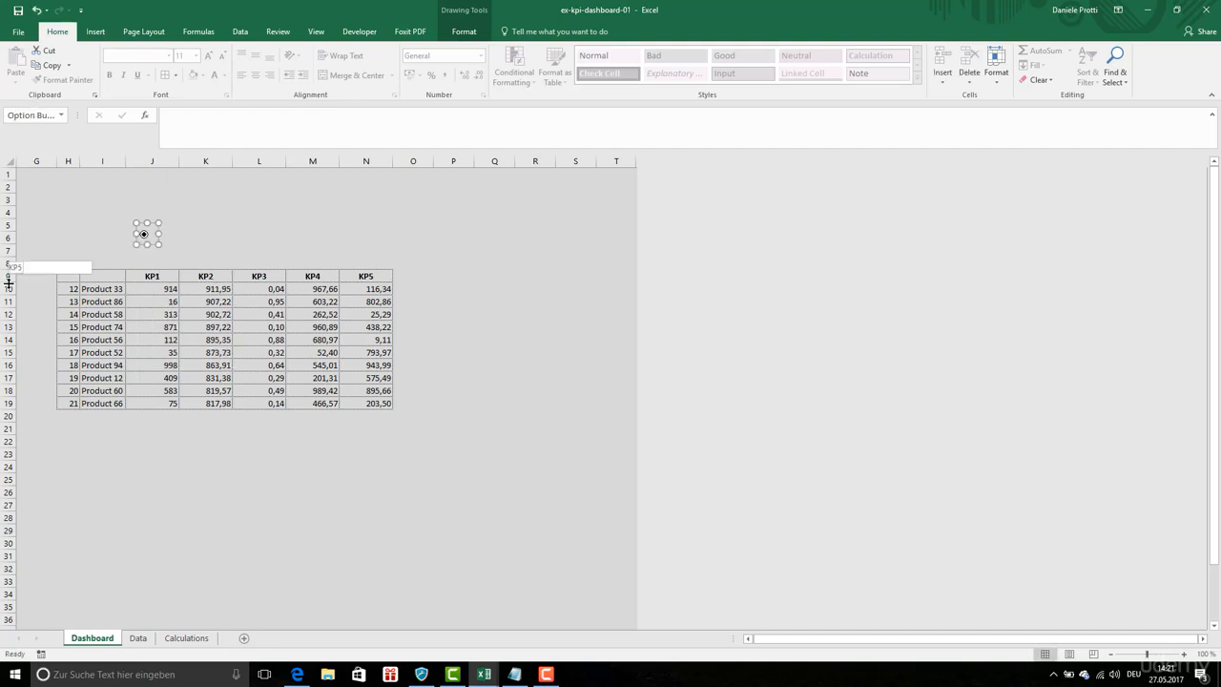
Step: Increase the height of header row 9 and centre its contents vertically
left_click_drag(8, 282, 8, 293)
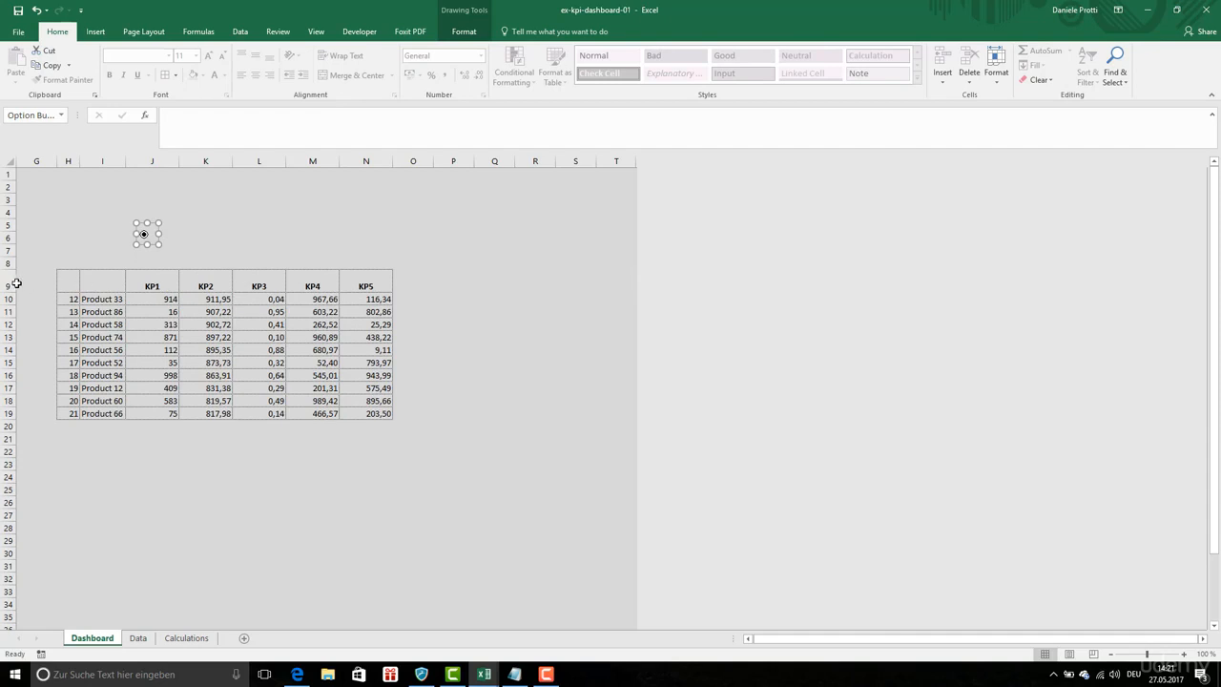
left_click(8, 285)
left_click(255, 55)
left_click(204, 226)
Step: Move the option button into the KP1 header cell beside its label and widen columns J to N equally
right_click(146, 237)
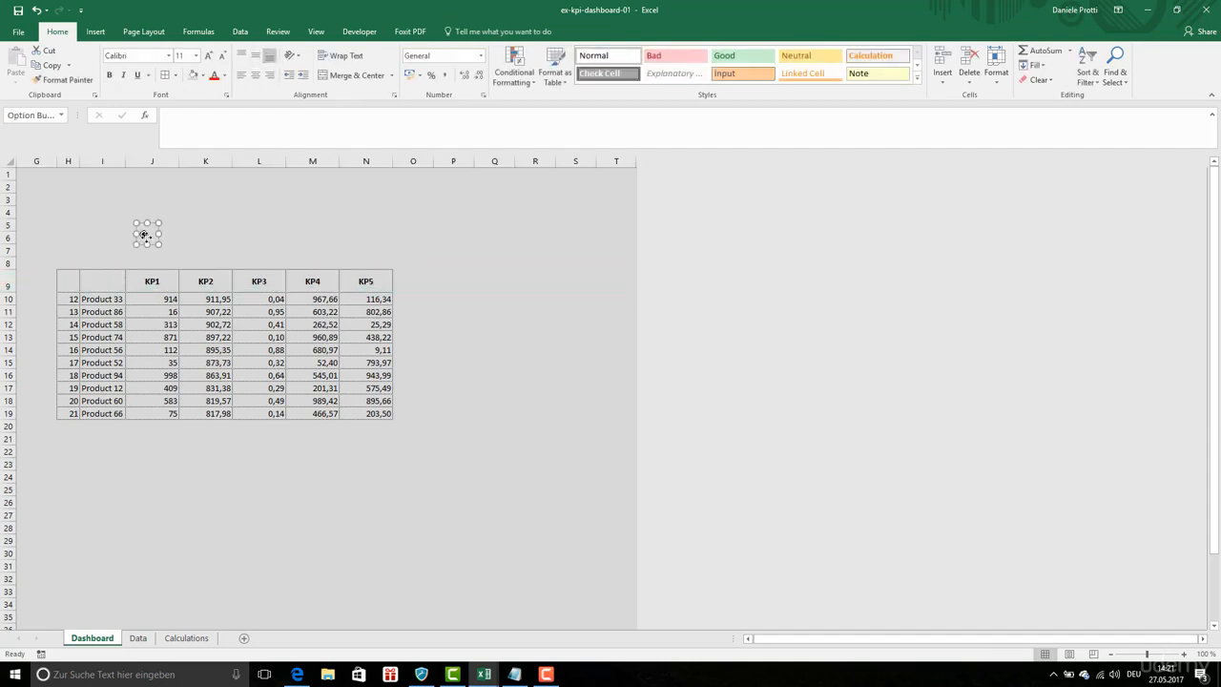
left_click_drag(146, 245, 141, 290)
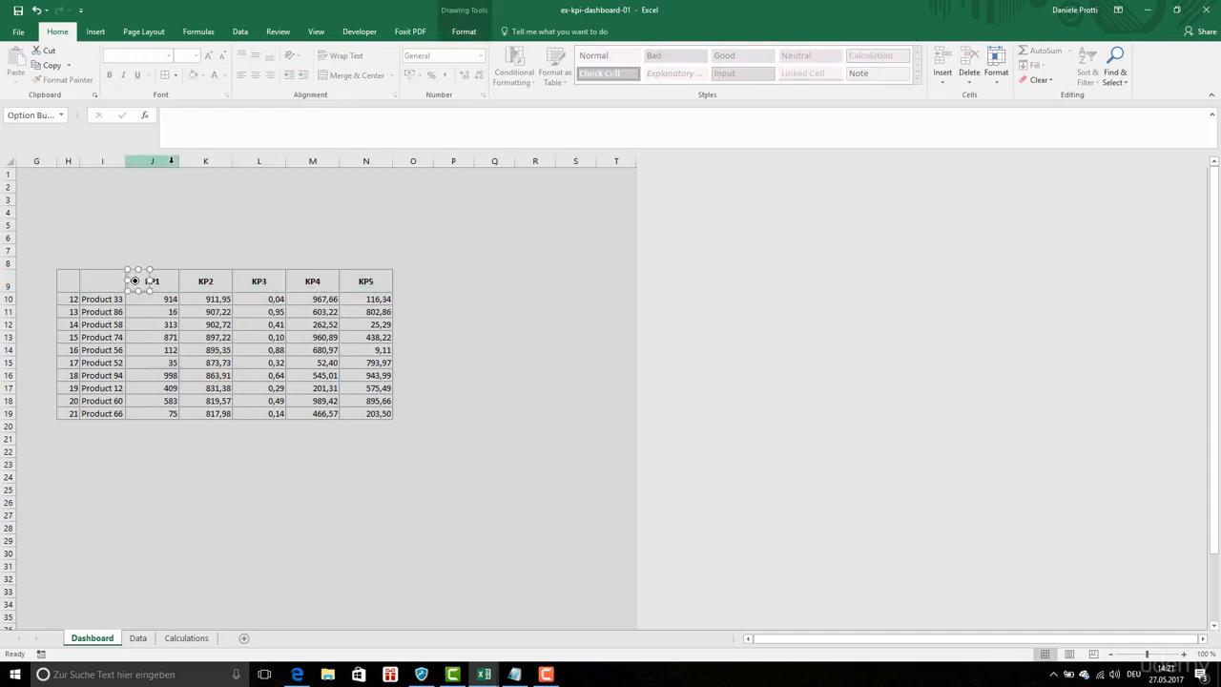
left_click_drag(172, 161, 414, 164)
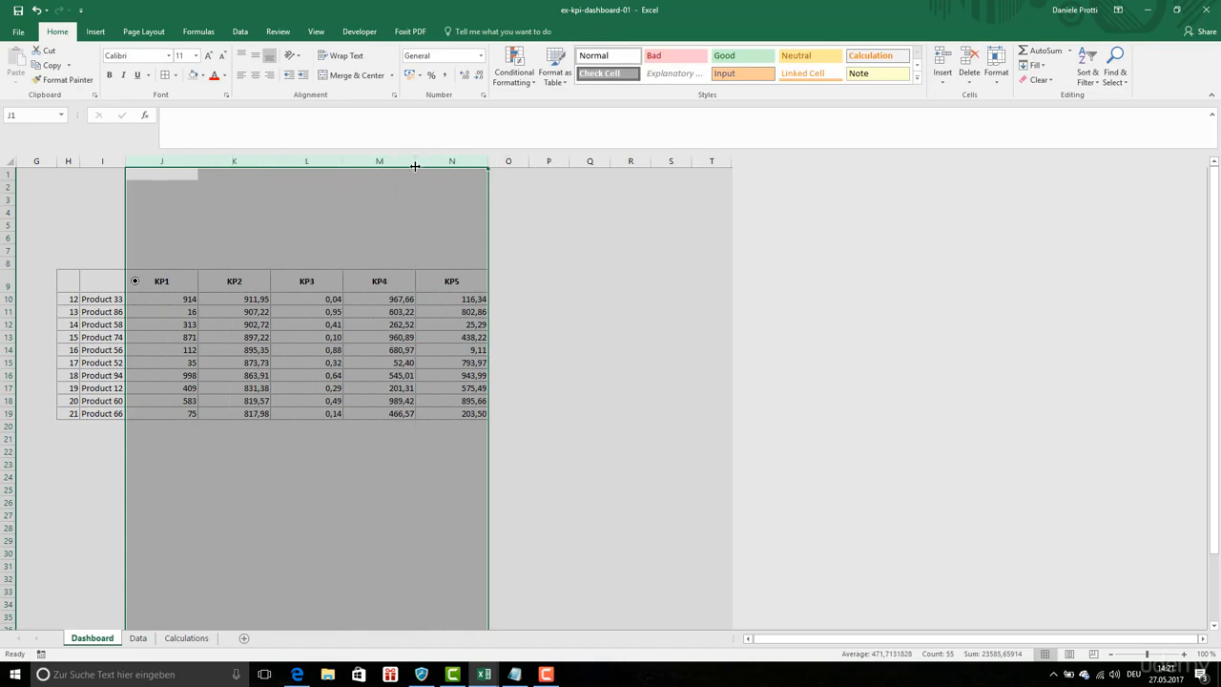
left_click(229, 238)
Step: Copy the option button and place one copy in each of the KP2, KP3, KP4 and KP5 header cells
right_click(154, 286)
key("ctrl+c")
key("ctrl+v")
left_click_drag(154, 287, 369, 287)
key("ctrl+v")
key("ctrl+v")
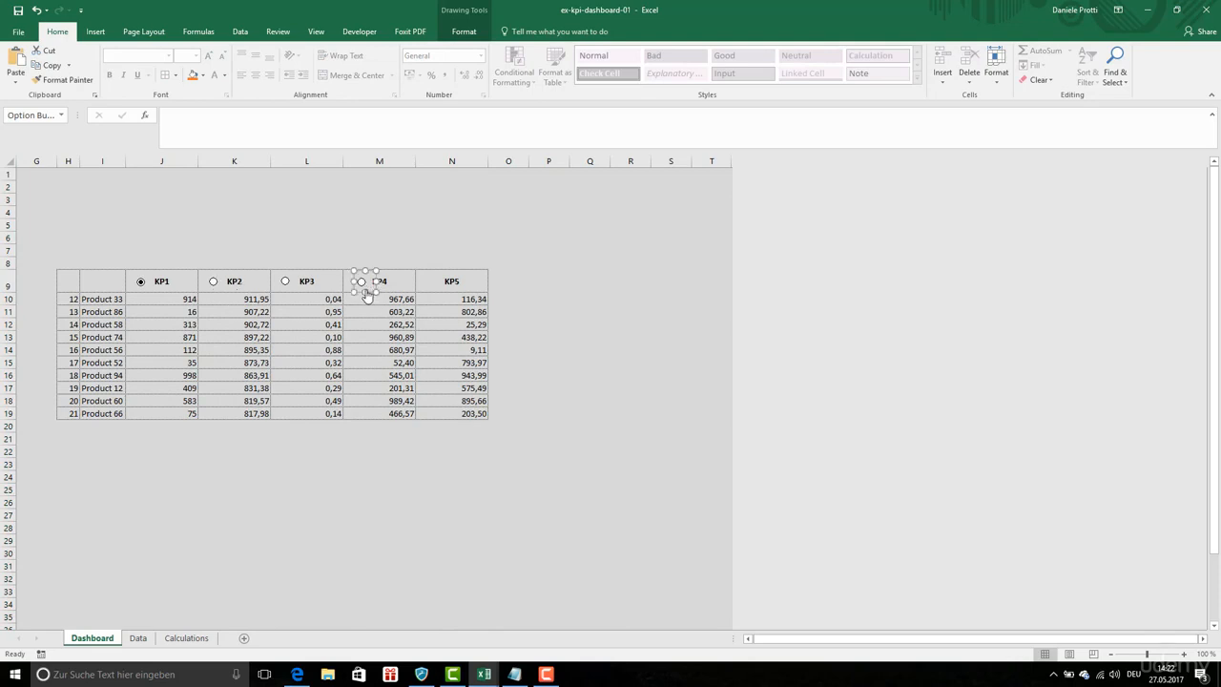
left_click(225, 287, "ctrl")
left_click_drag(233, 296, 443, 284)
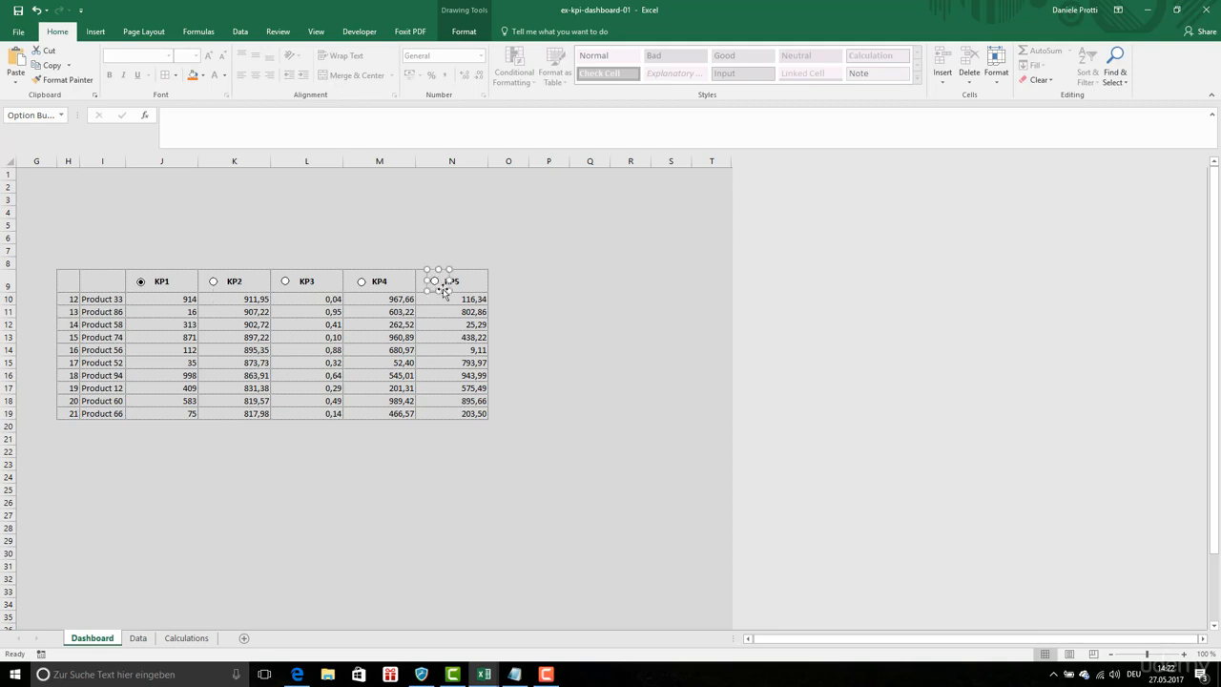
Step: Place another option button copy in header cell I9 above the product names and link the buttons to valSortColNumber
left_click(373, 225)
key("ctrl+v")
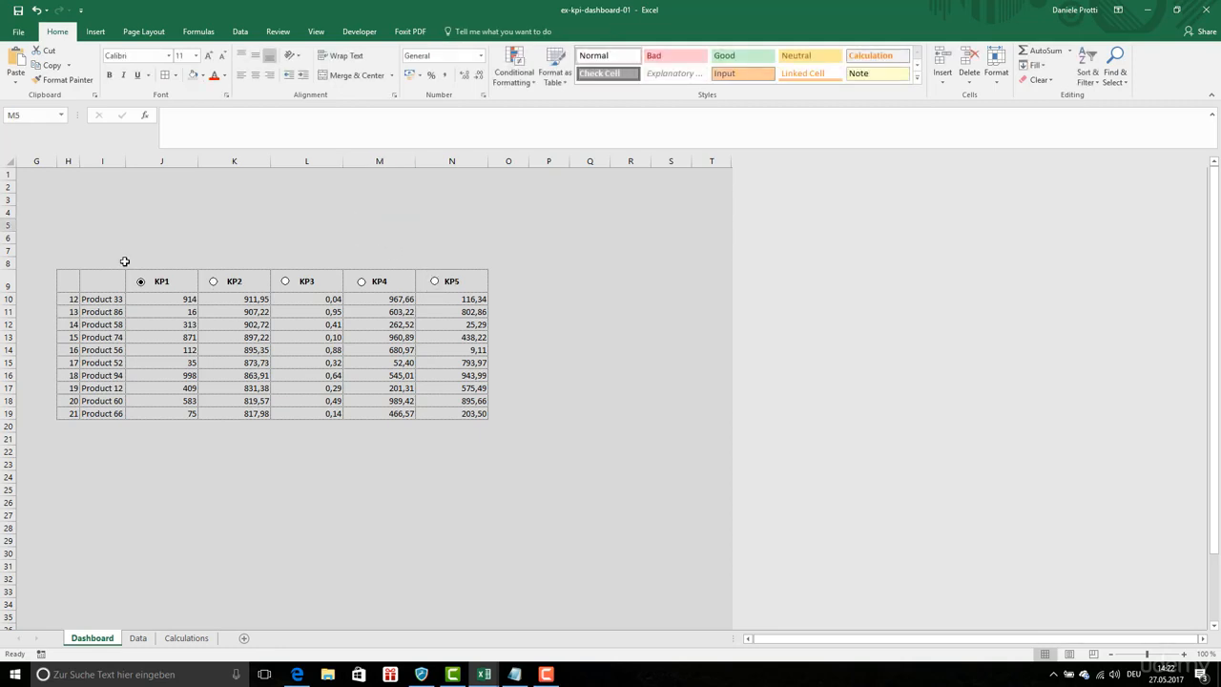
left_click_drag(370, 240, 192, 274)
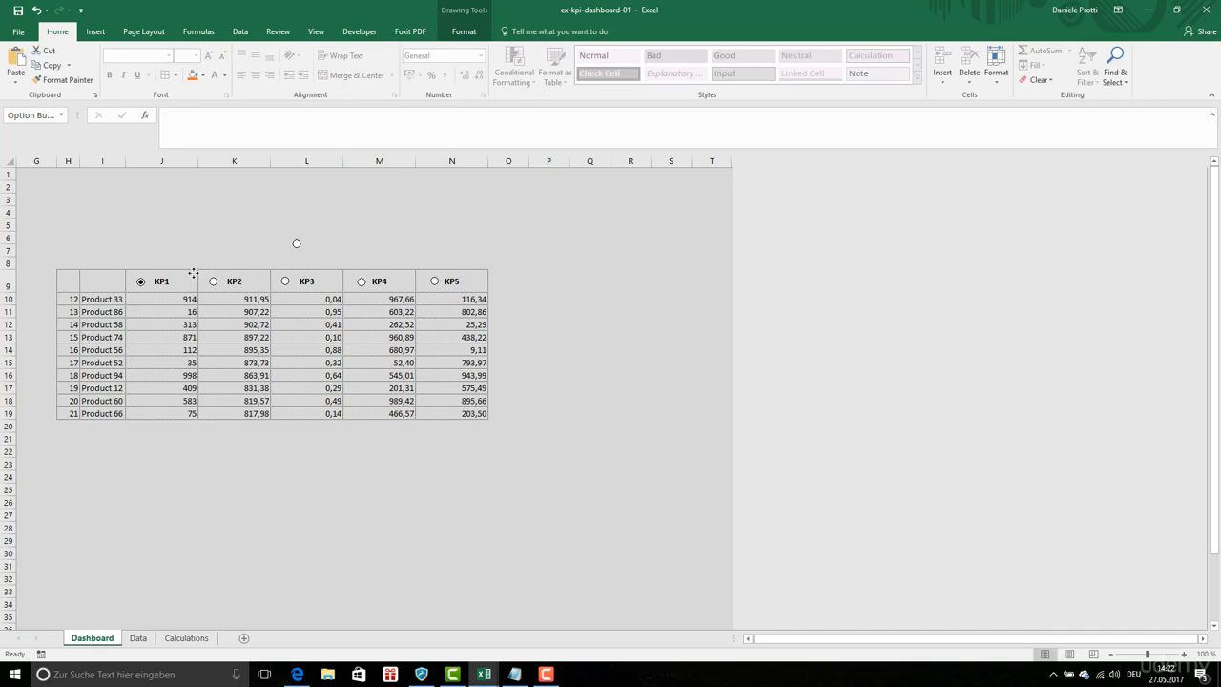
left_click_drag(193, 272, 167, 277)
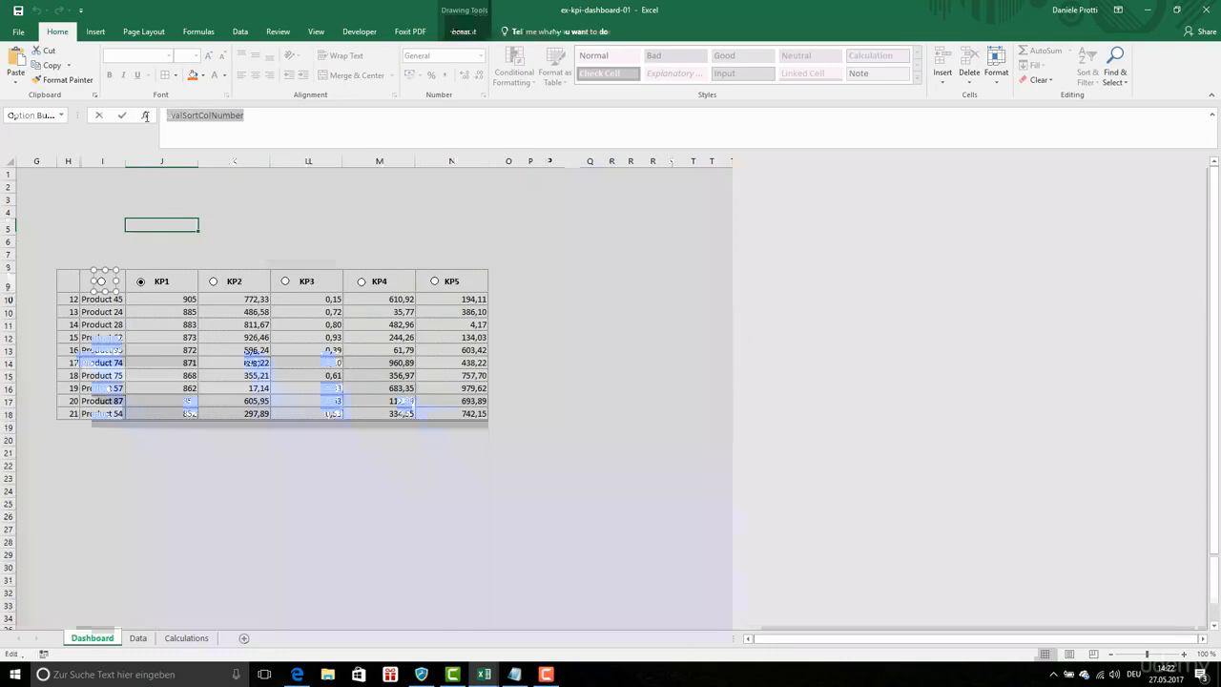
Step: Test the header option buttons by sorting the table by KP3 and by KP4
left_click(286, 281)
left_click(380, 280)
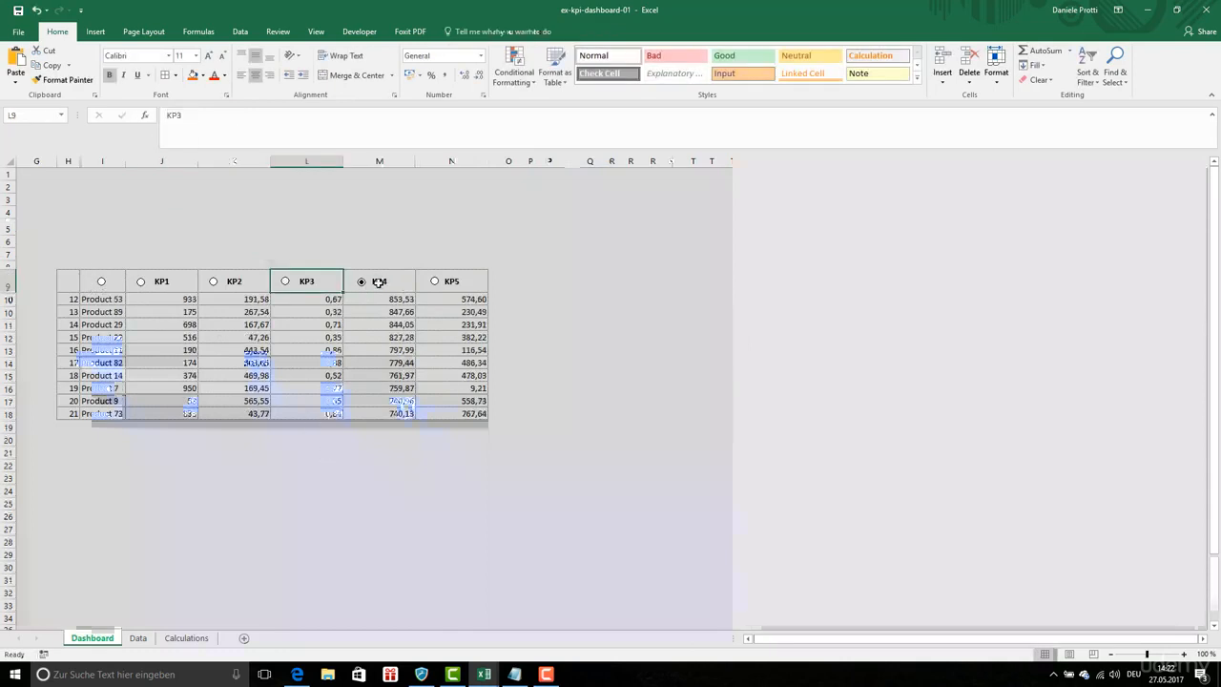
Step: Test the remaining header option buttons by sorting the table by KP5, KP4, KP3 and KP2 in turn
left_click(438, 287)
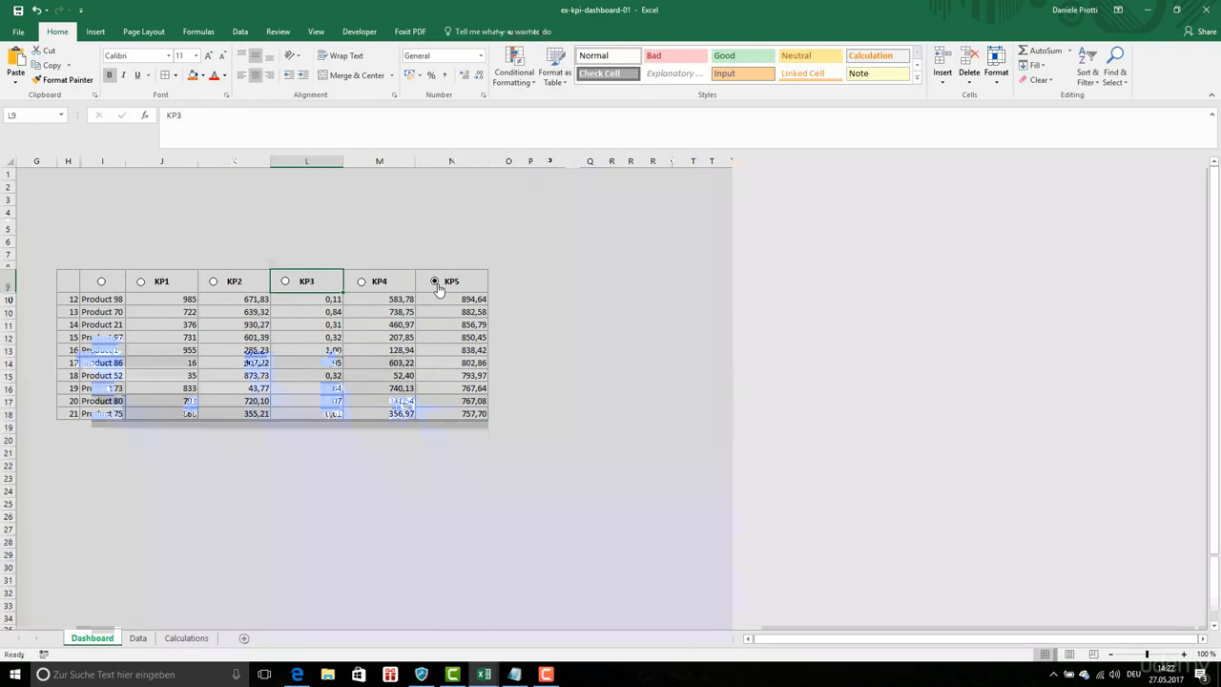
left_click(361, 283)
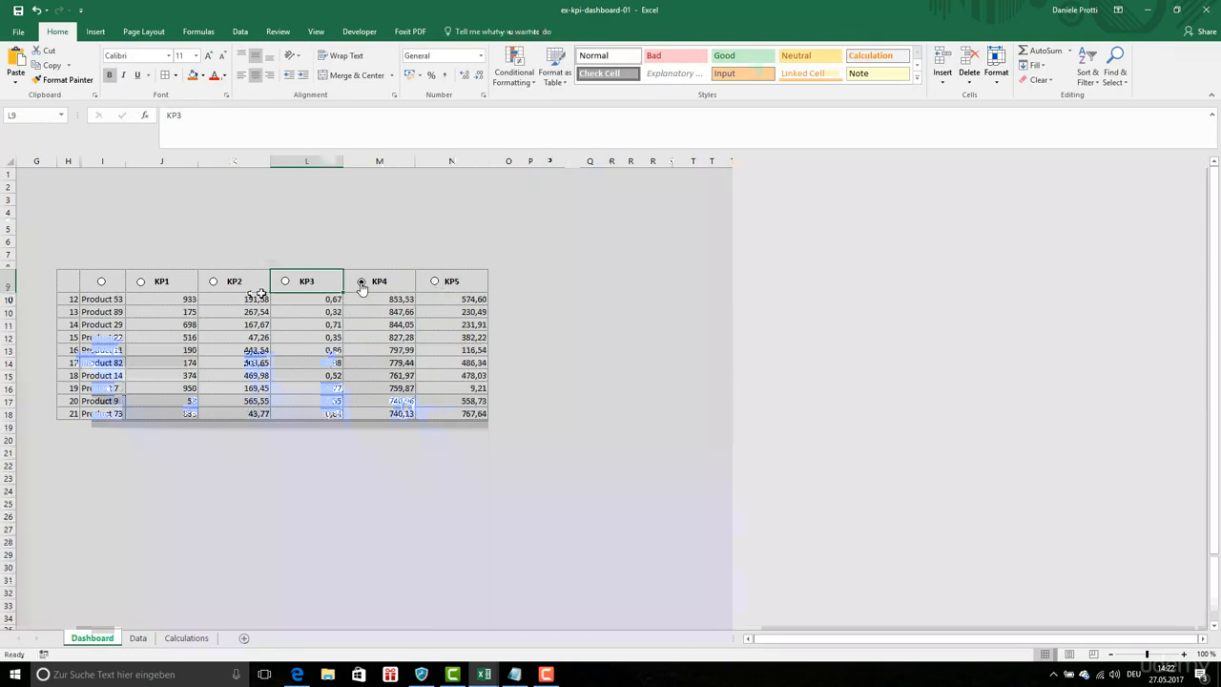
left_click(284, 284)
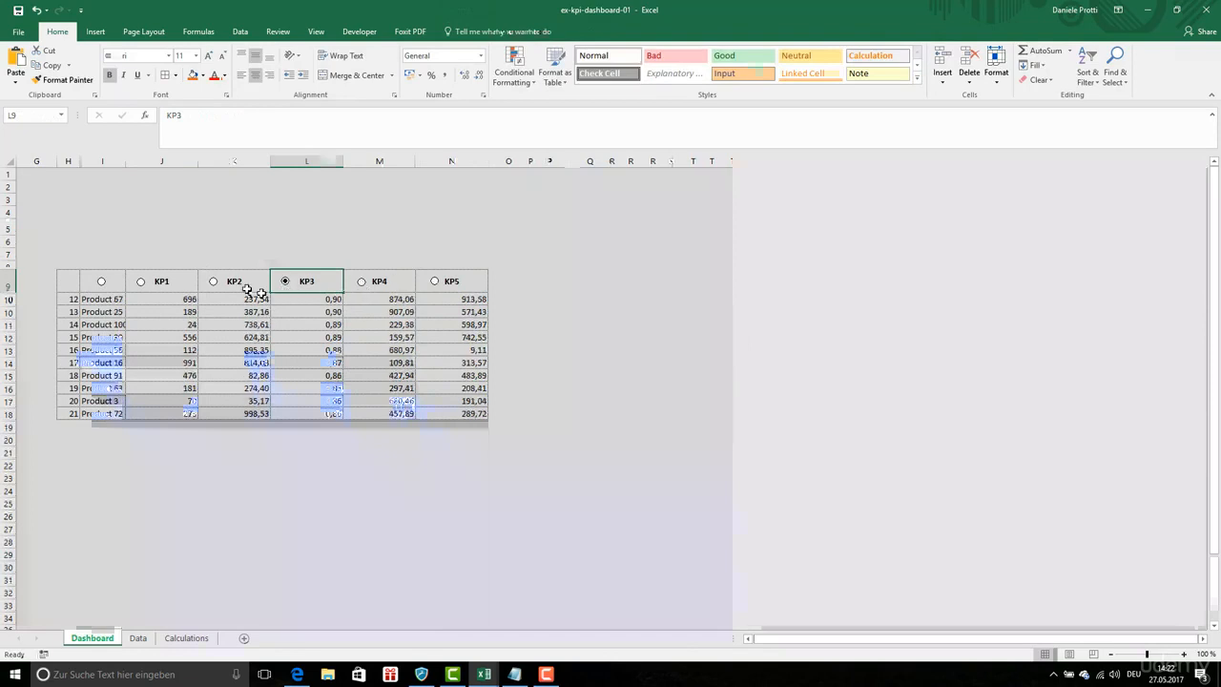
left_click(213, 282)
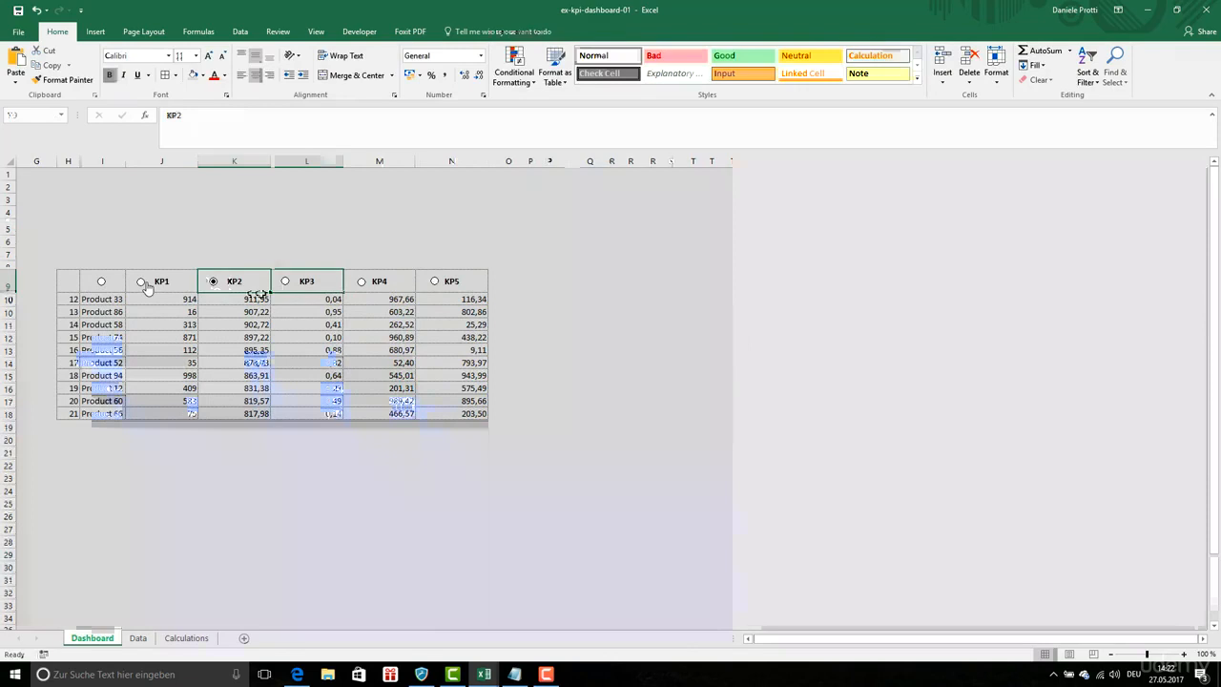
Step: Insert a form-control scroll bar along the table's outer edge beside the KP5 column, spanning rows 10 to 19
left_click(359, 32)
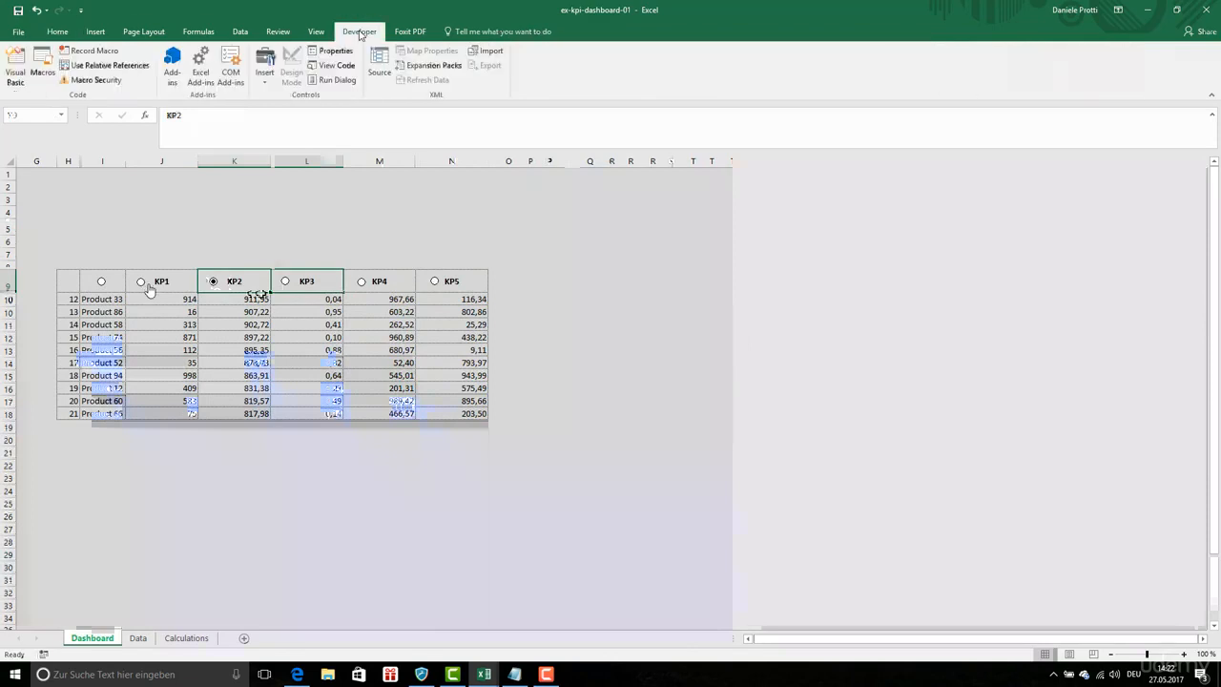
left_click(264, 67)
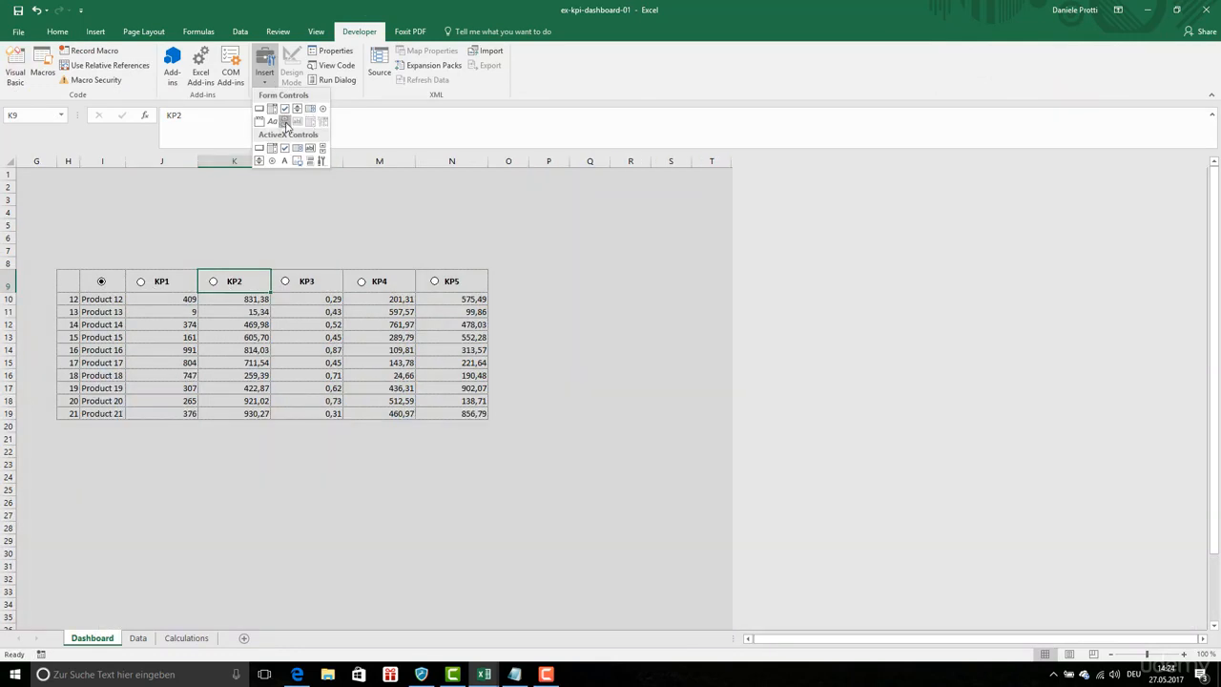
left_click(311, 121)
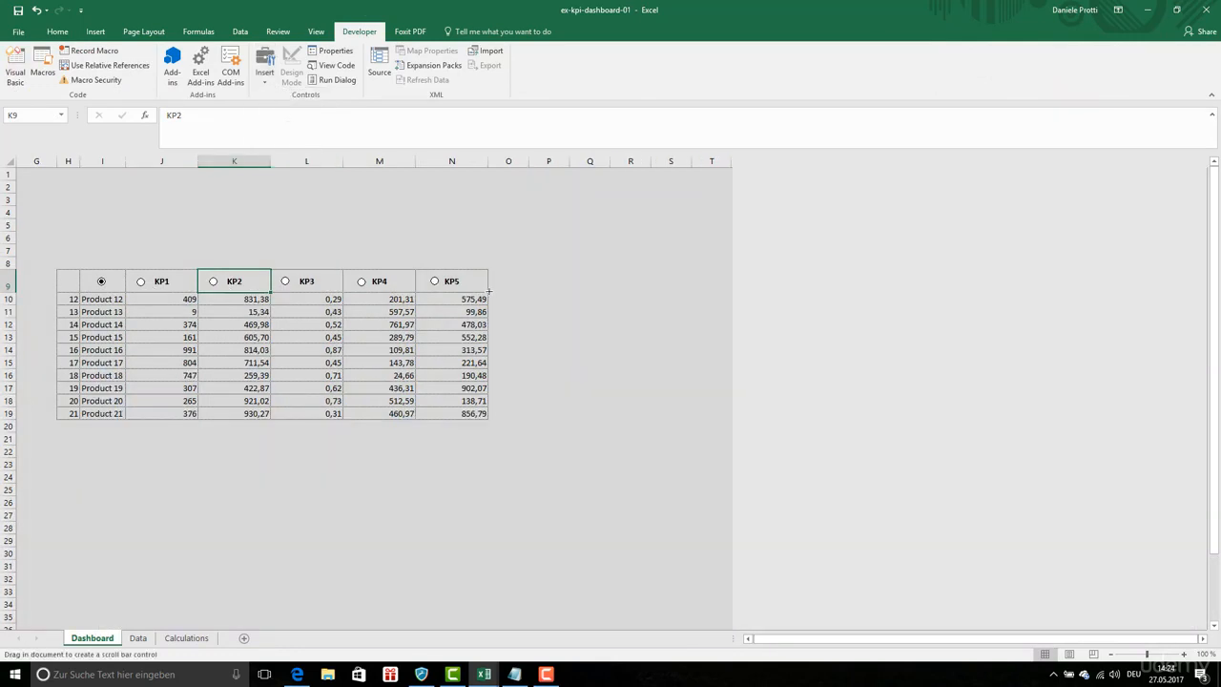
left_click_drag(488, 270, 504, 420)
left_click_drag(504, 270, 503, 292)
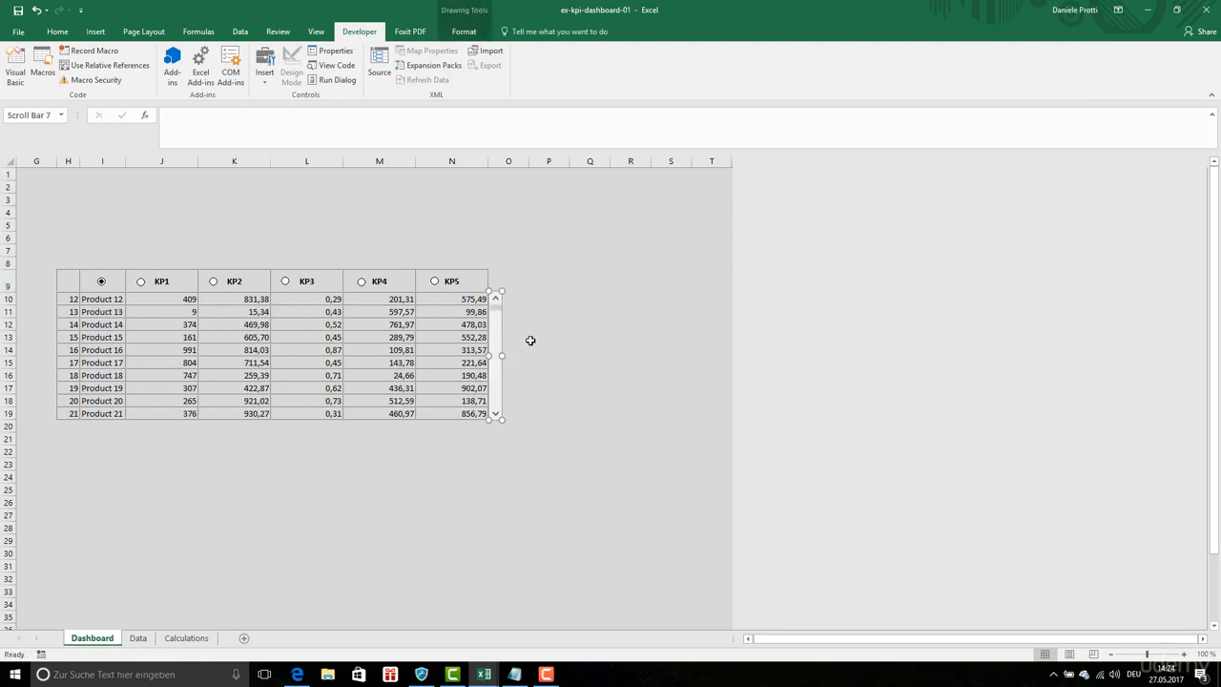
key("Left")
Step: Link the scroll bar to the scrollbar position cell with the reference =Calculations!C2
left_click(271, 127)
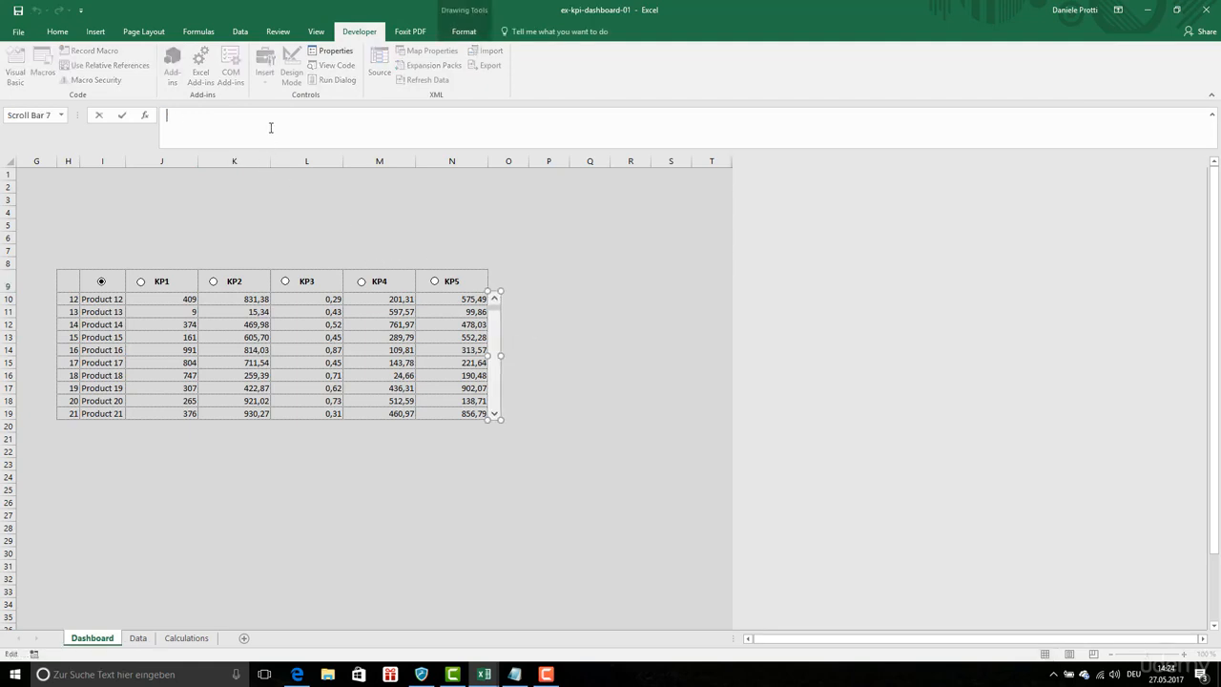
type("=")
left_click(186, 637)
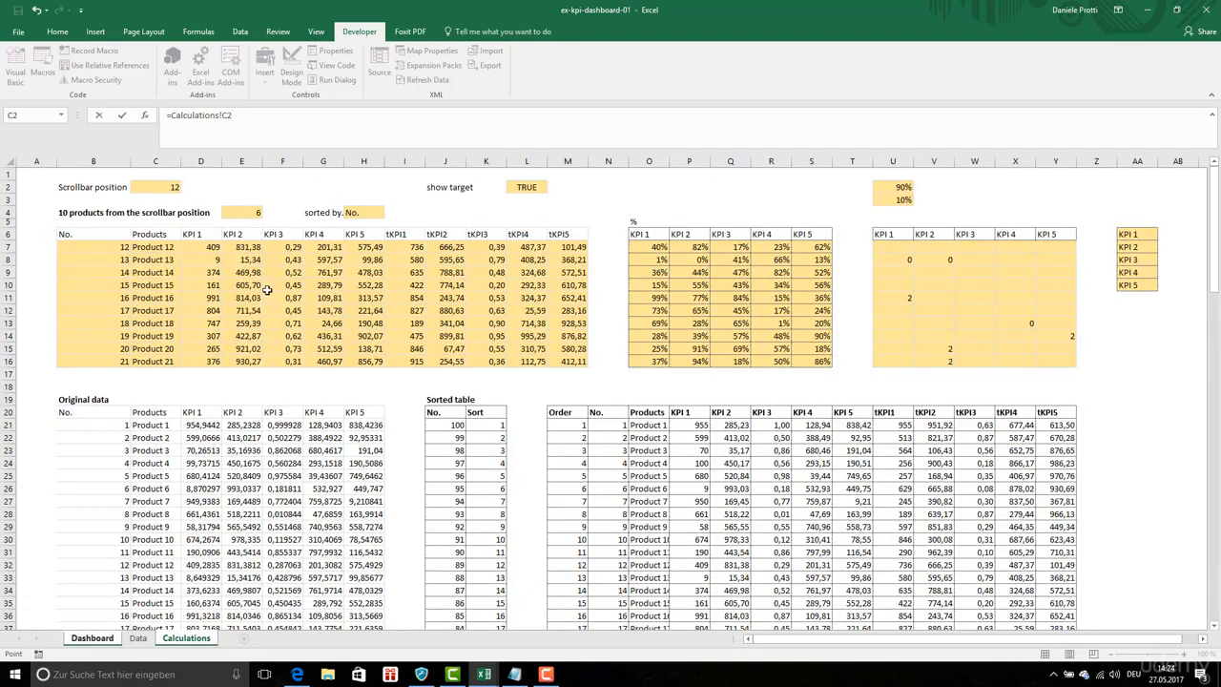
key("ctrl+Page_Up")
key("ctrl+Page_Up")
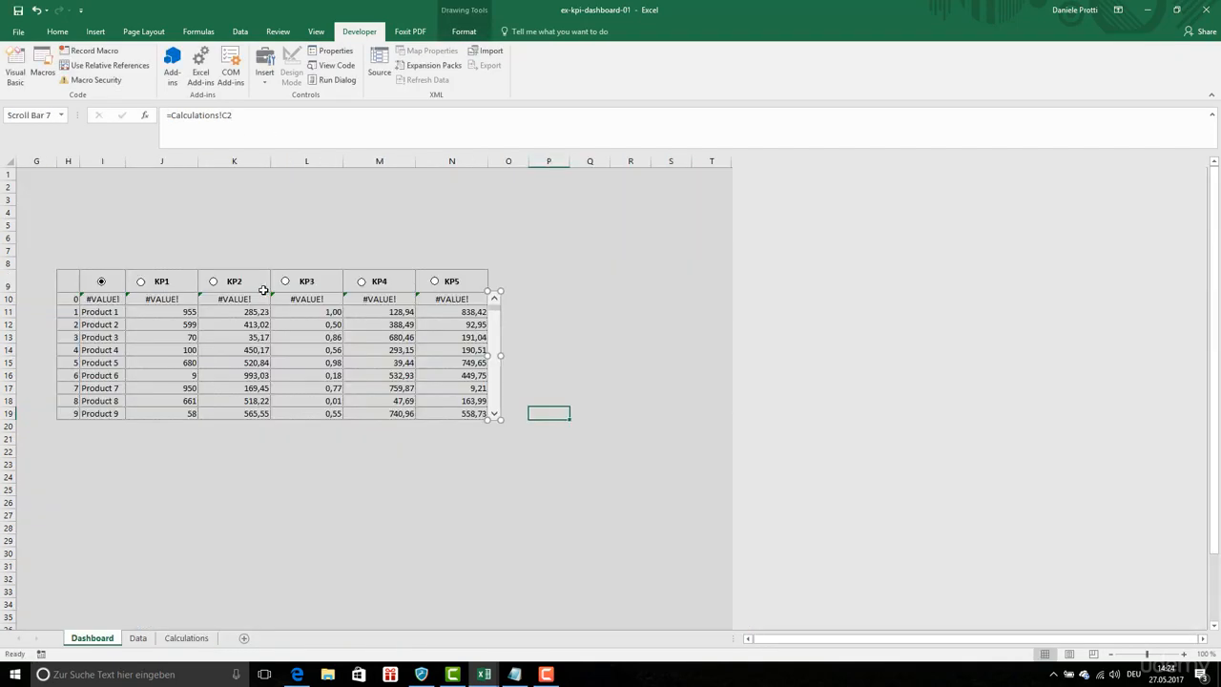
left_click(516, 388)
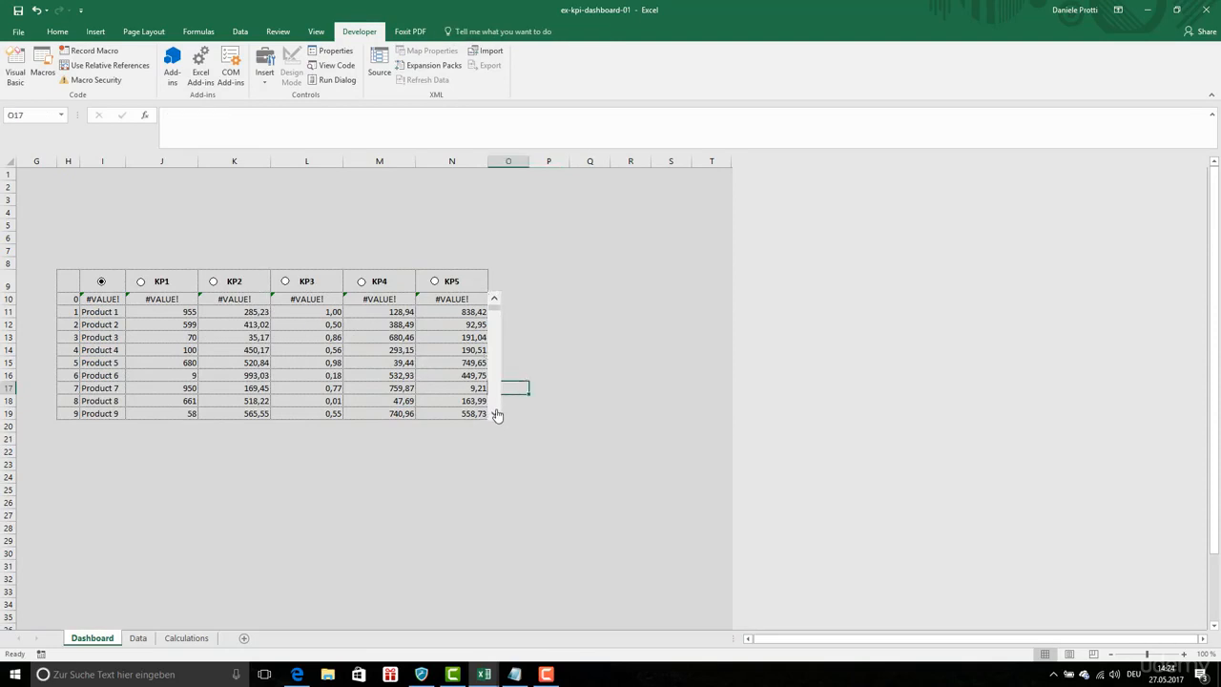
Step: Test the linked scroll bar by stepping the product table down several rows and back up to its start
left_click(495, 414)
left_click(494, 414)
left_click(494, 414)
left_click(495, 414)
left_click(494, 414)
left_click(495, 414)
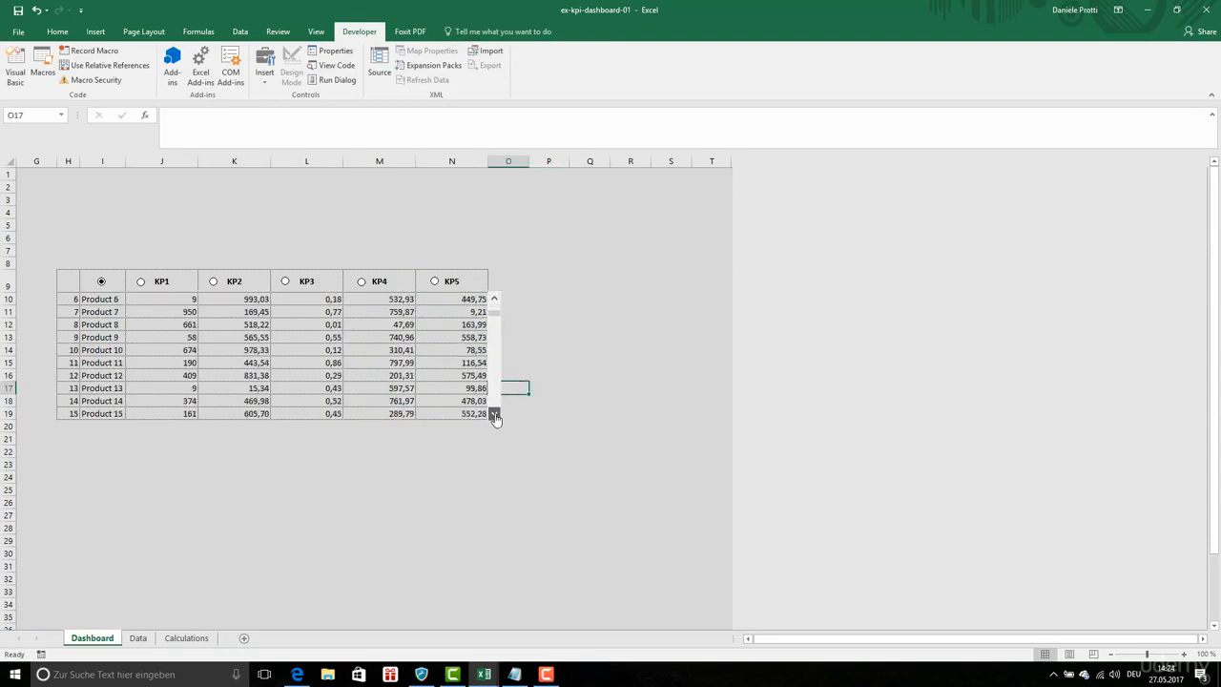
left_click(495, 415)
left_click(494, 299)
left_click(495, 299)
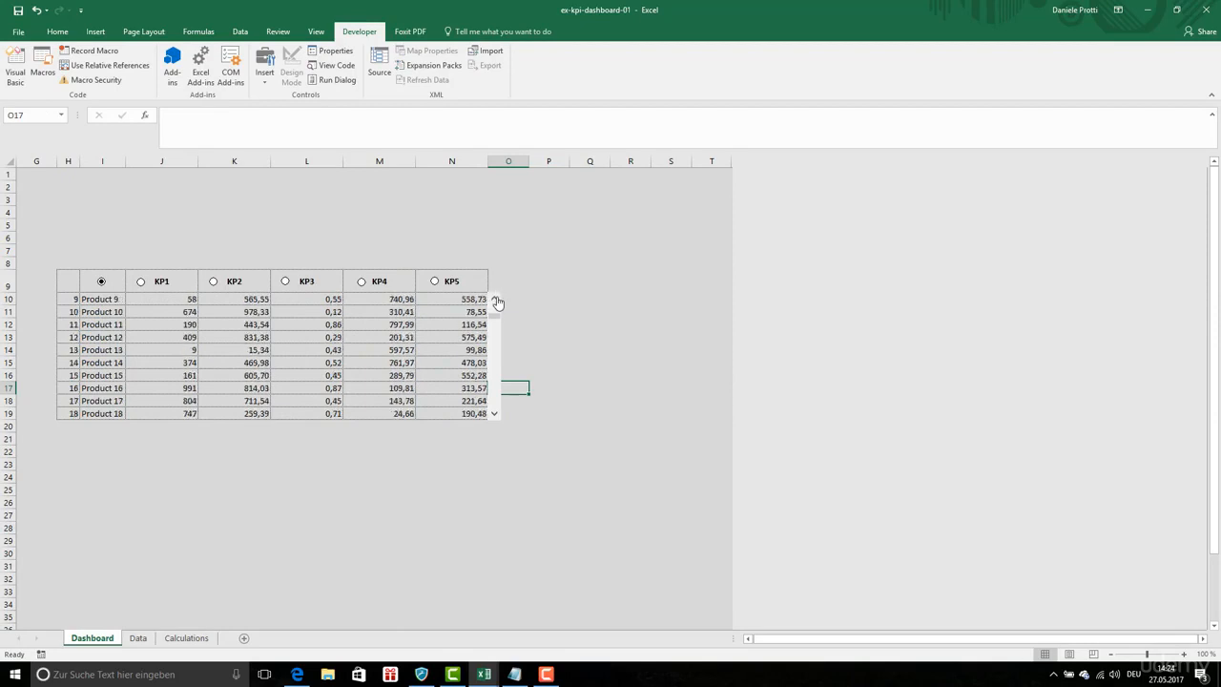
left_click(496, 299)
left_click(496, 299)
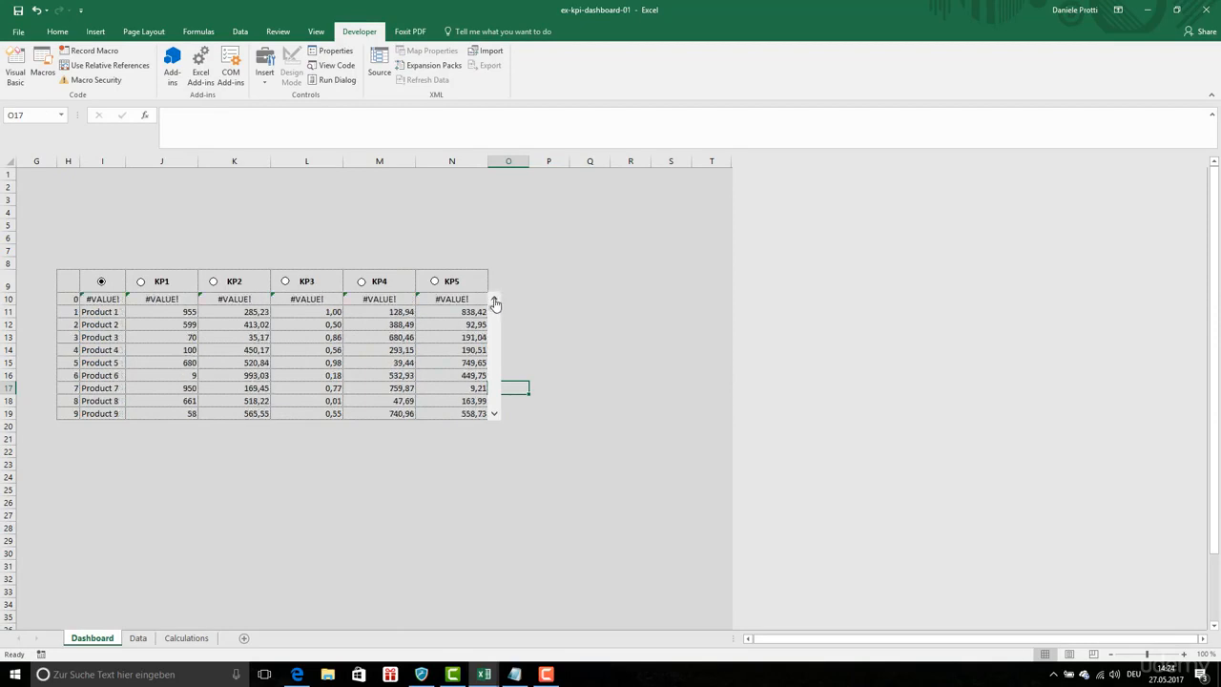
Step: Set the scrollbar position in cell C2 of the Calculations sheet to 1 and return to the Dashboard sheet
left_click(464, 302)
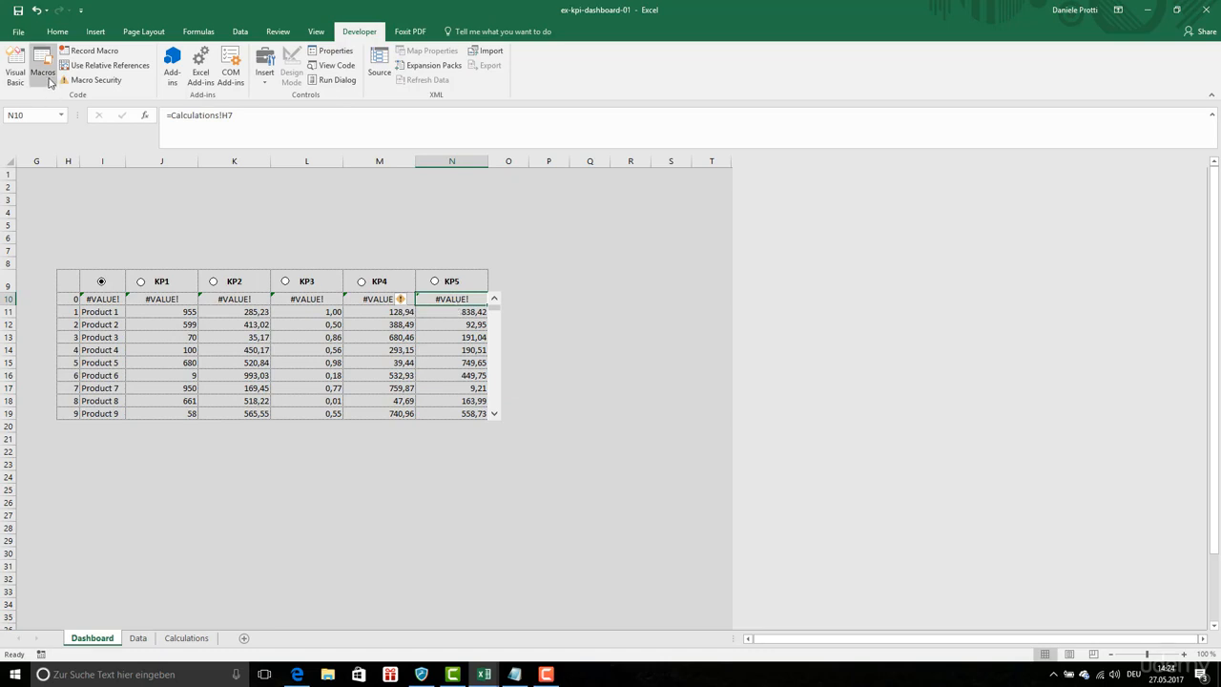
left_click(114, 300)
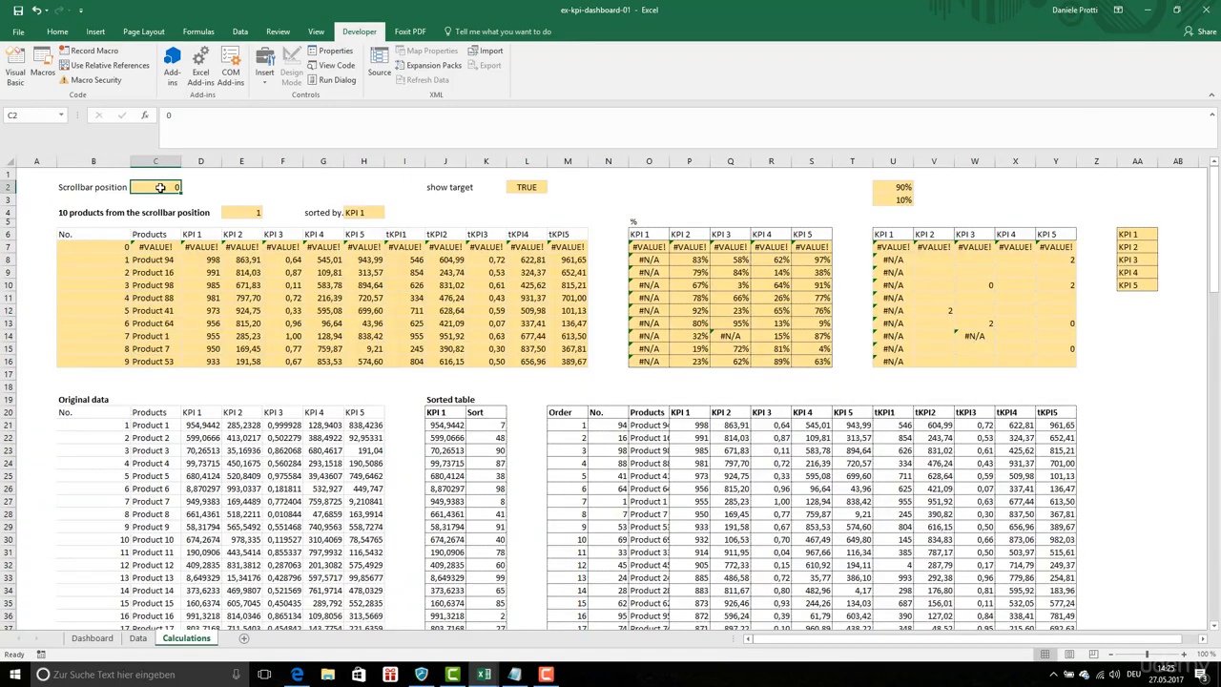
mouse_move(483, 673)
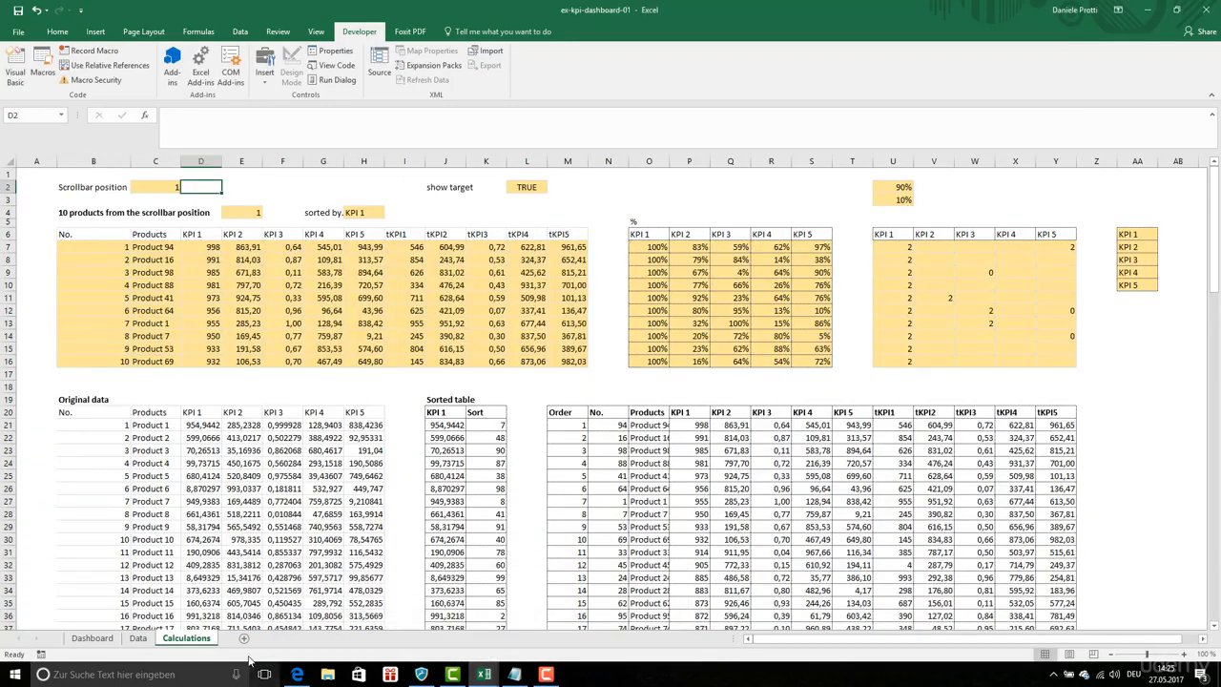
left_click(138, 637)
left_click(91, 637)
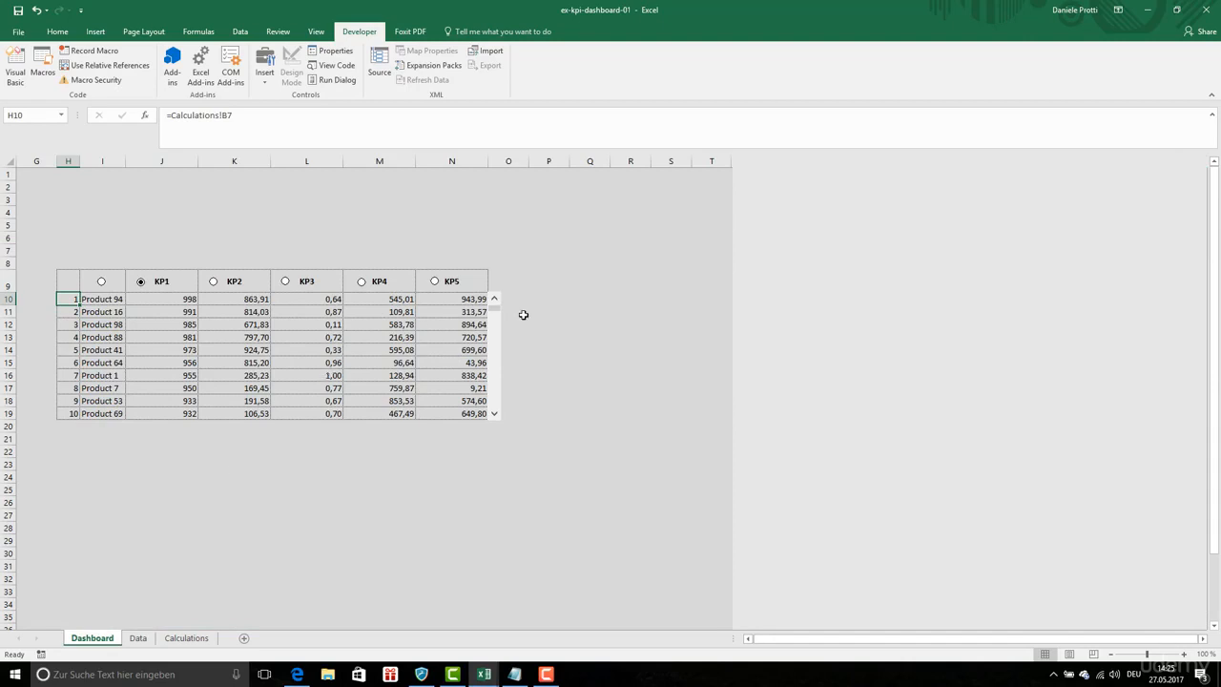
Step: Set the scroll bar's minimum value to 1 and test it by scrolling the table down and back up
right_click(497, 340)
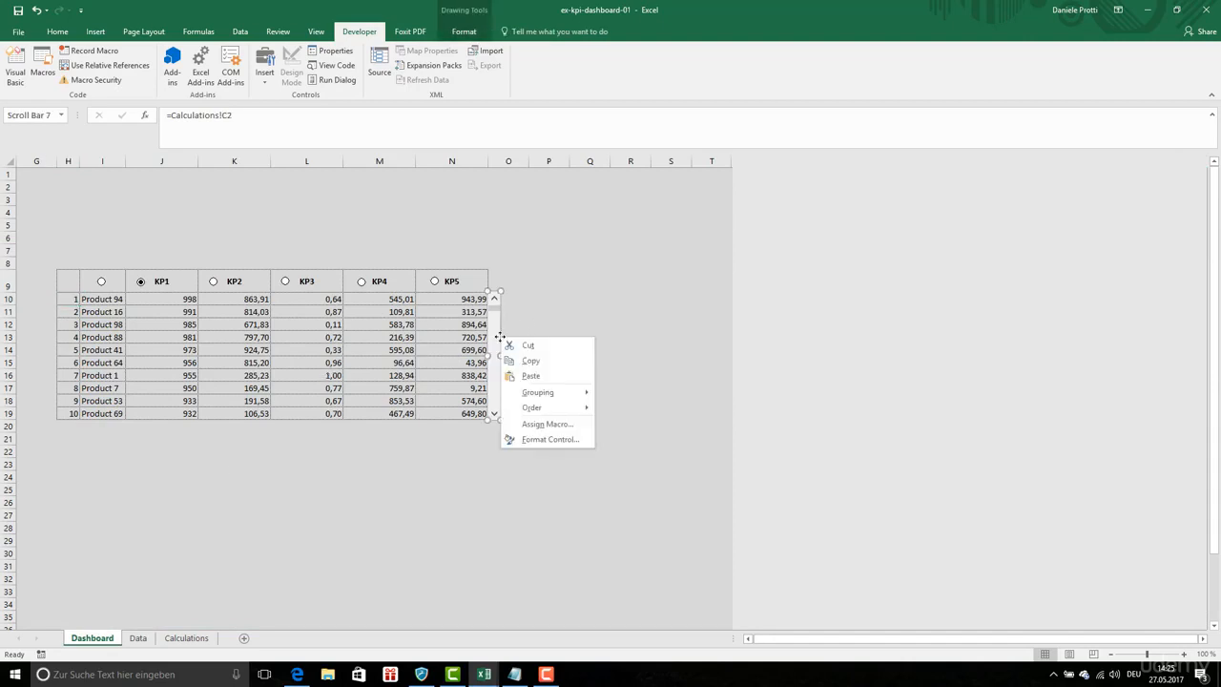
left_click(550, 438)
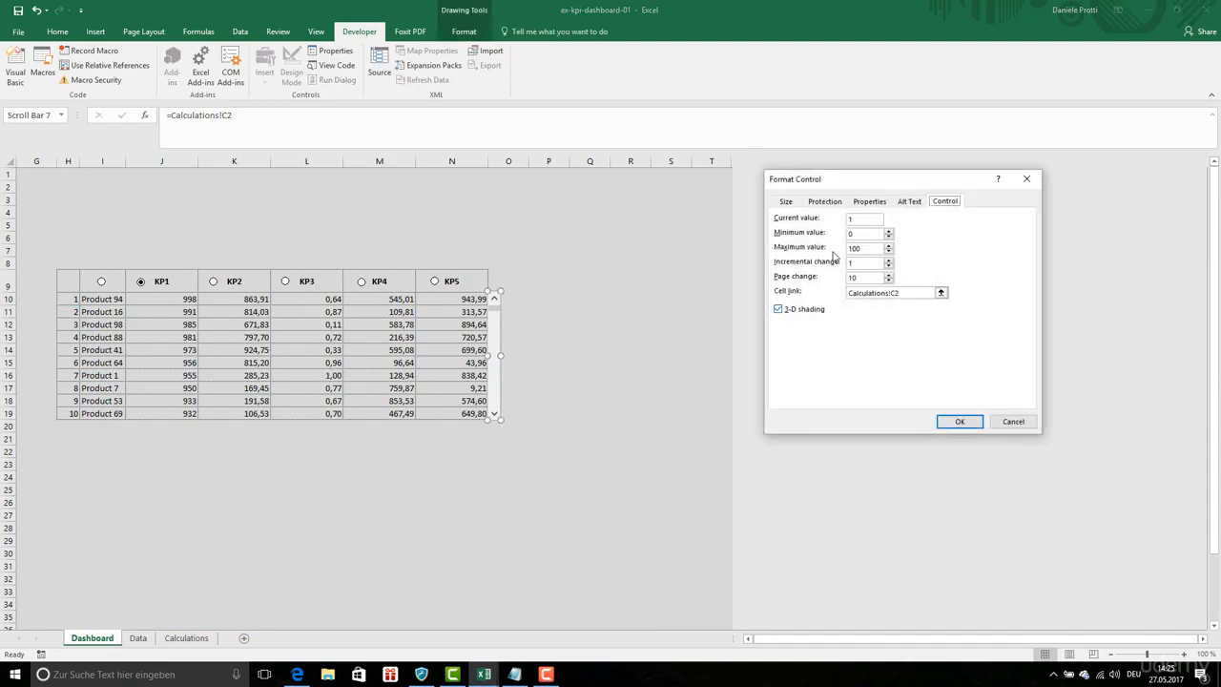
left_click(862, 234)
left_click(962, 424)
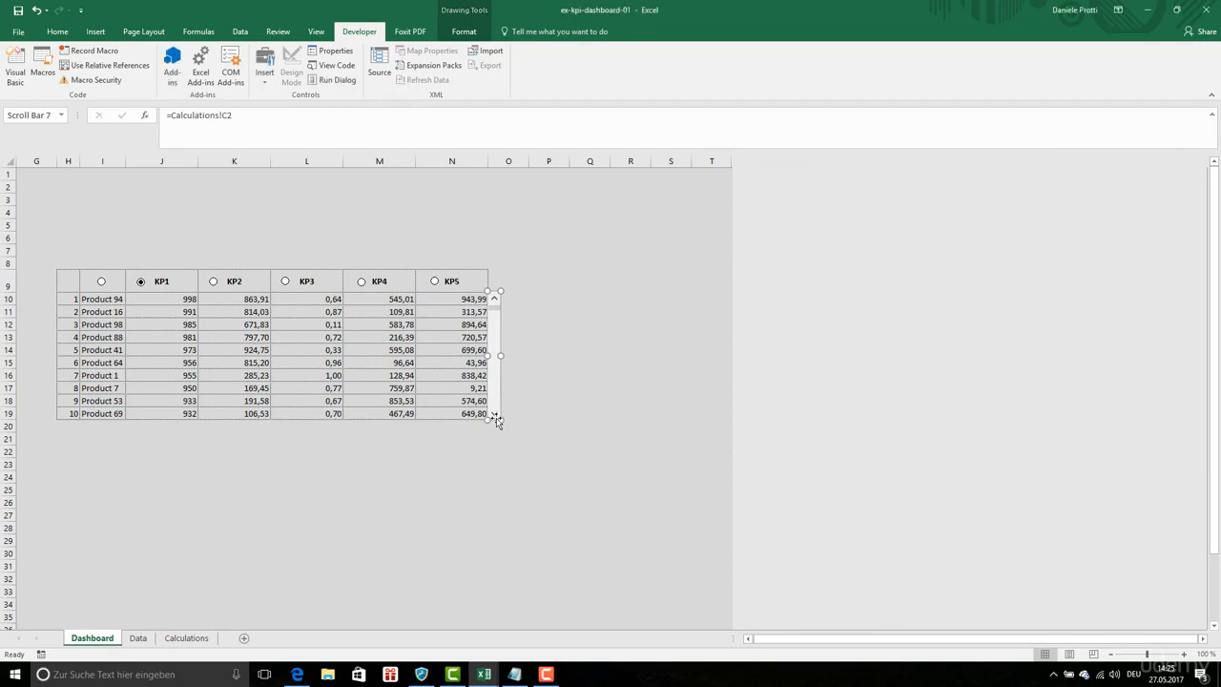
left_click(548, 375)
double_click(494, 414)
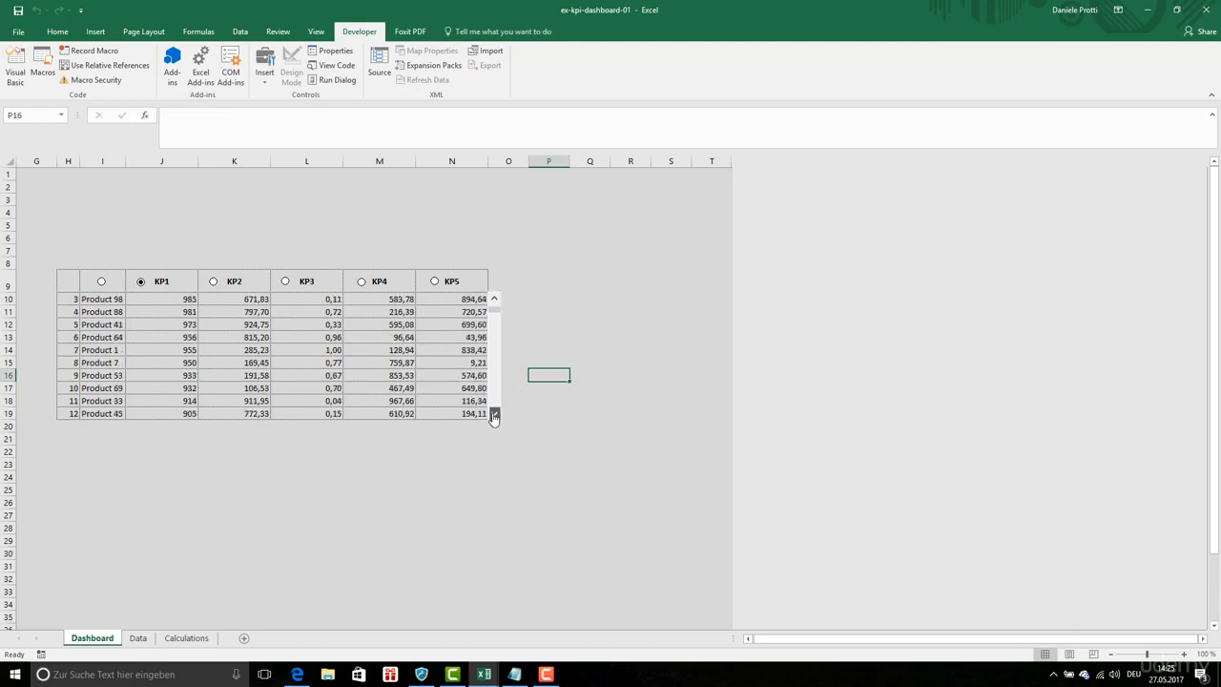
double_click(494, 299)
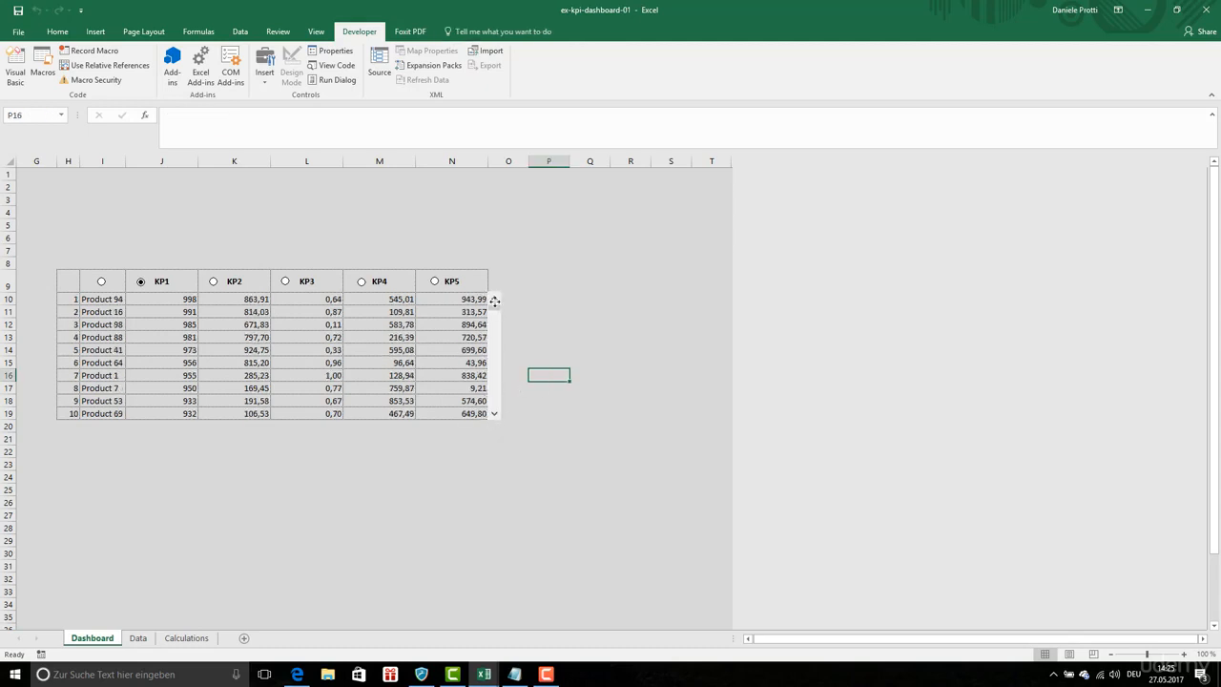
Step: Open the scroll bar's control settings to review its minimum and maximum values
right_click(496, 301)
left_click(551, 405)
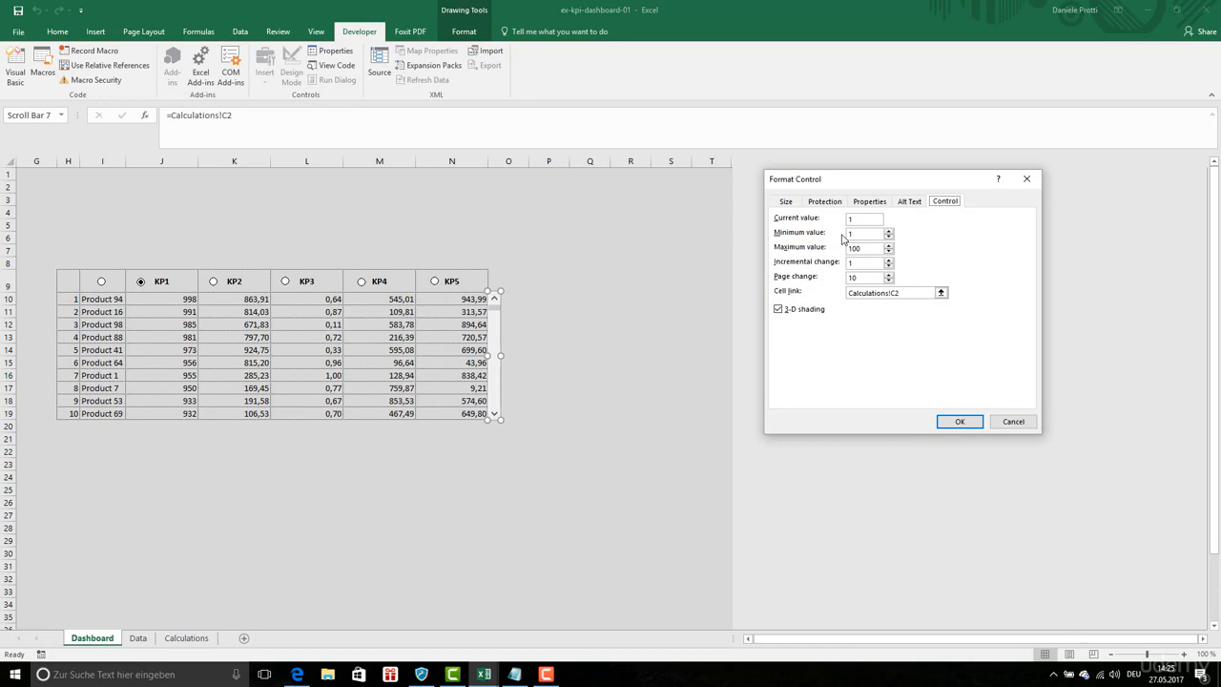
Step: Select the KP1 values of the ten listed products in cells J10 to J19
left_click(326, 325)
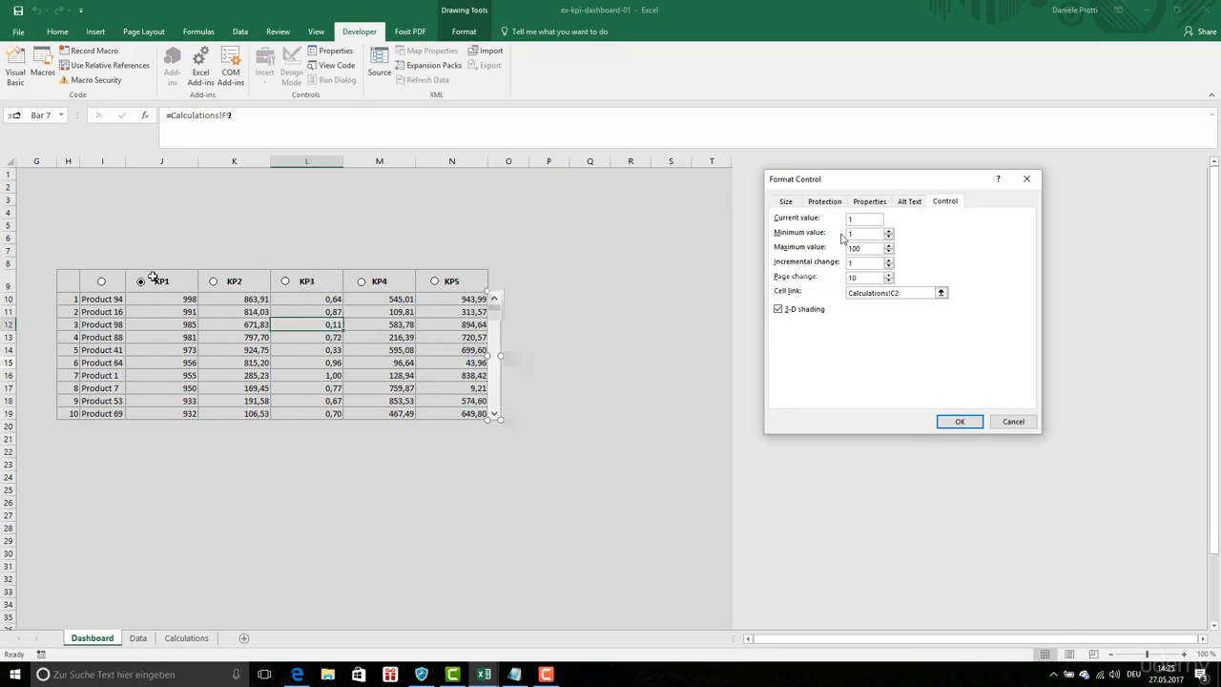
left_click(165, 305)
left_click_drag(165, 307, 172, 411)
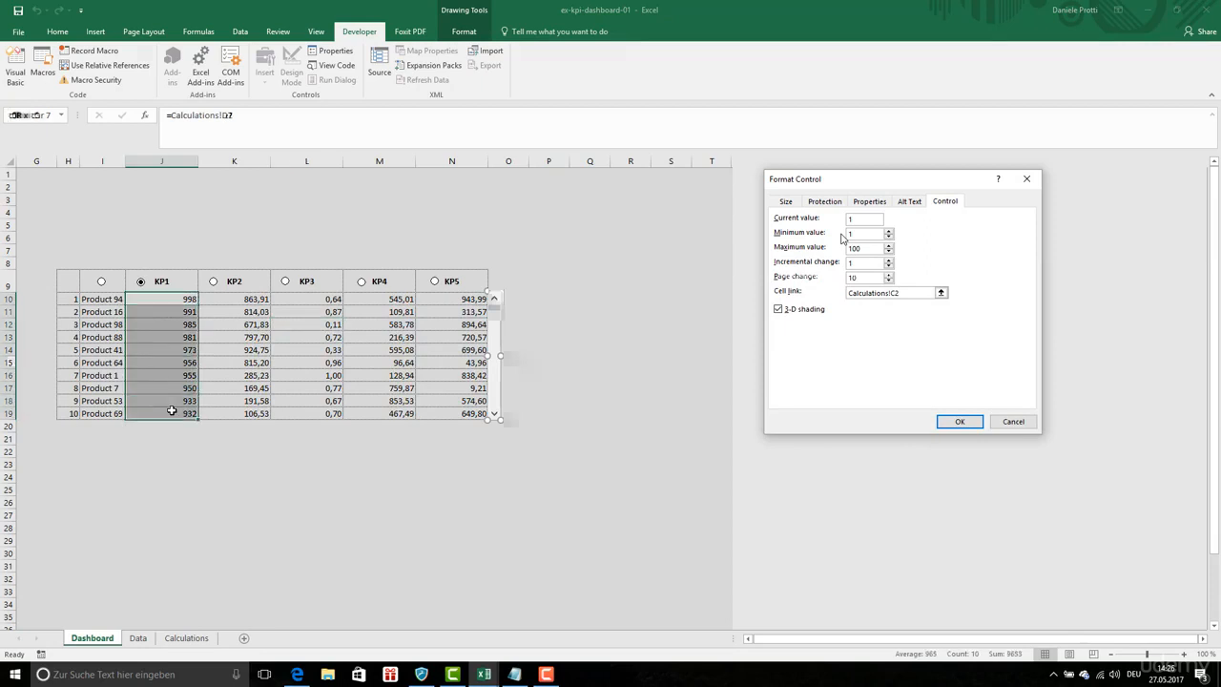